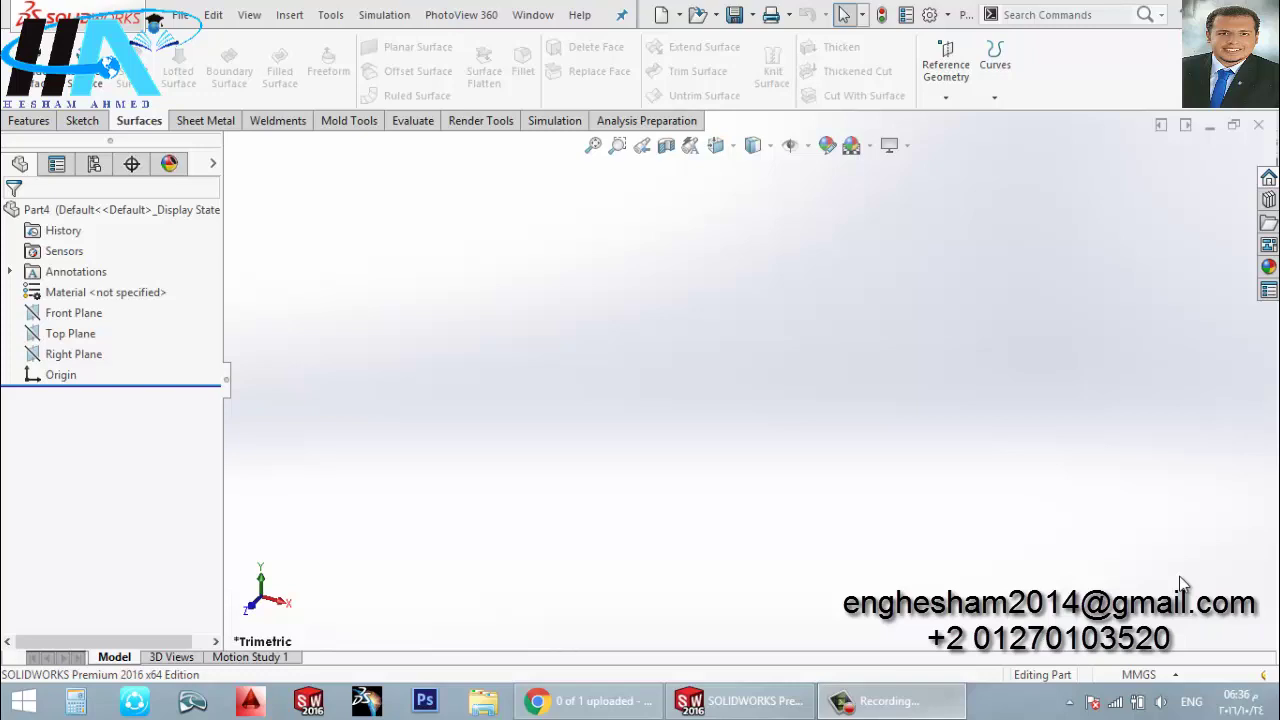
Sketch a center rectangle with construction diagonals around the origin on the Top Plane
click(62, 334)
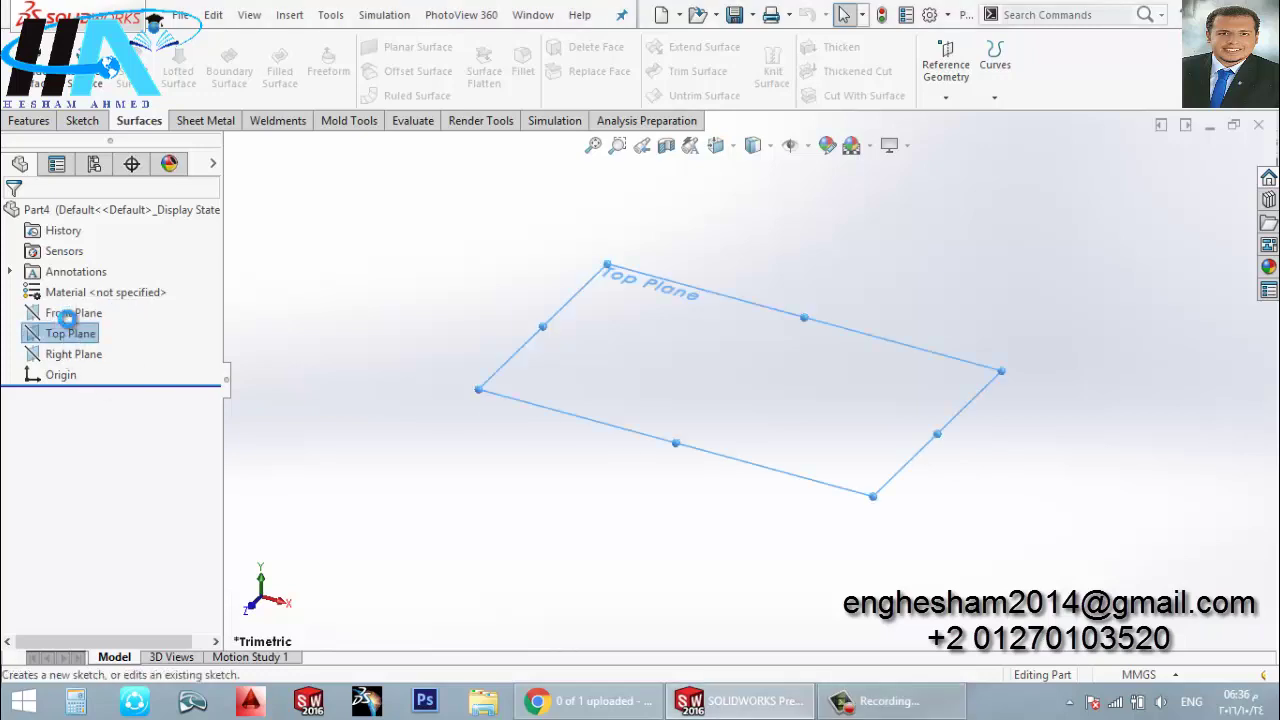
click(160, 71)
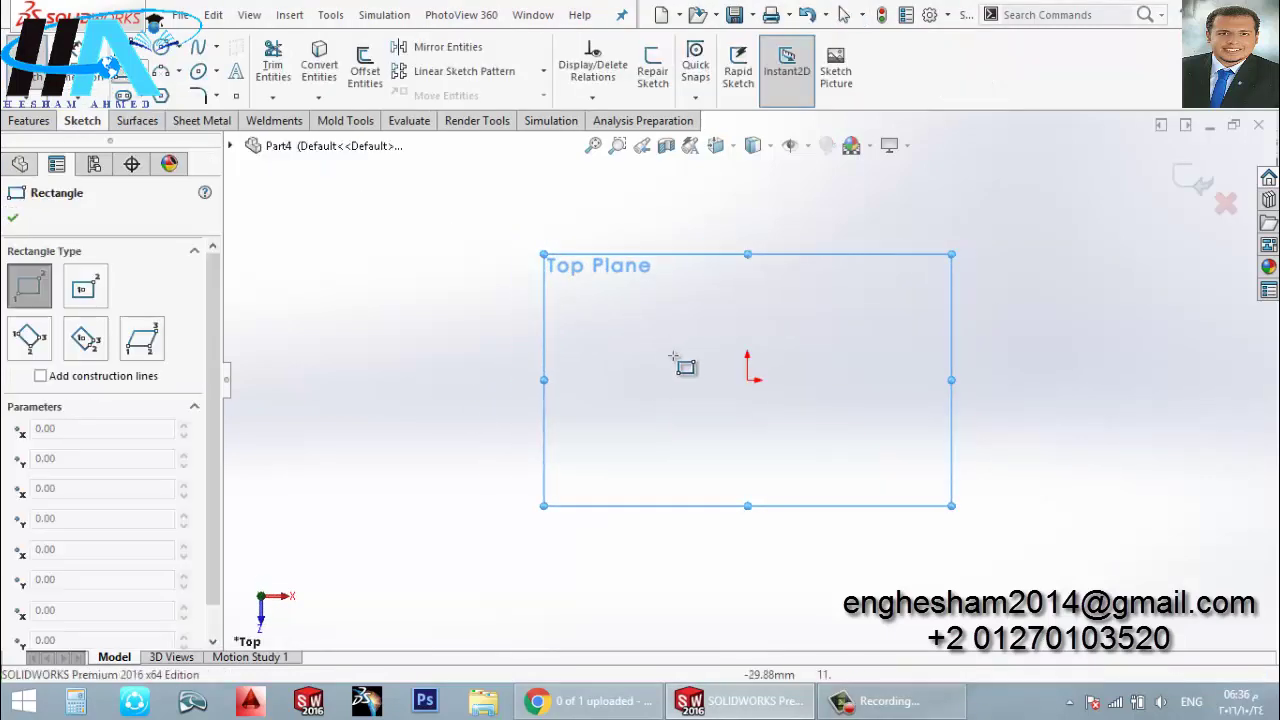
click(85, 287)
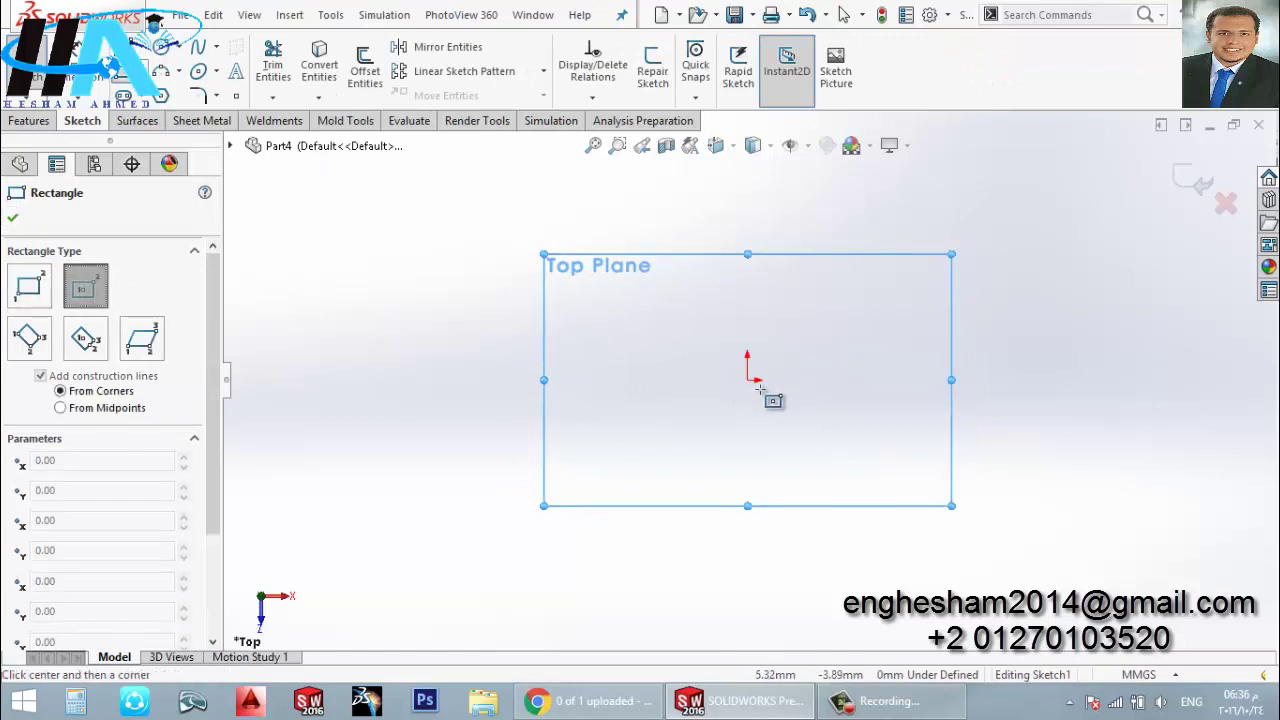
click(750, 381)
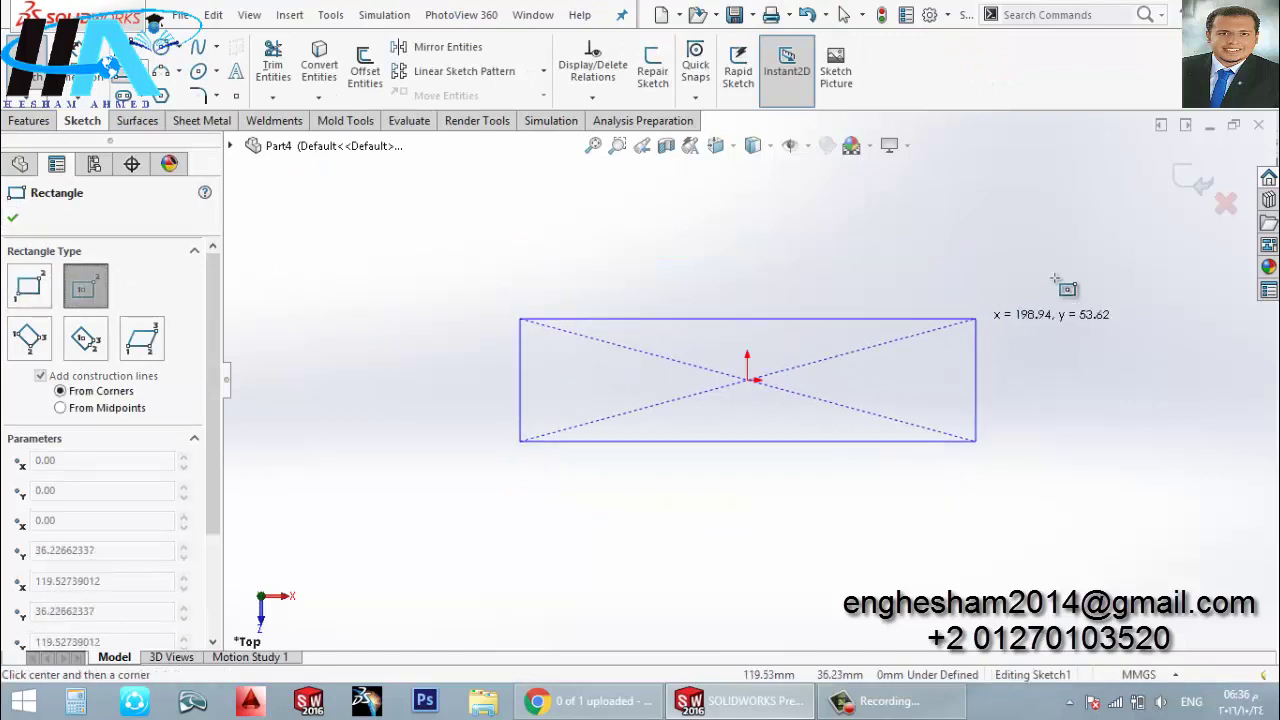
click(1081, 222)
Draw five overlapping circles of varying sizes near the origin and left side of the rectangle
click(163, 52)
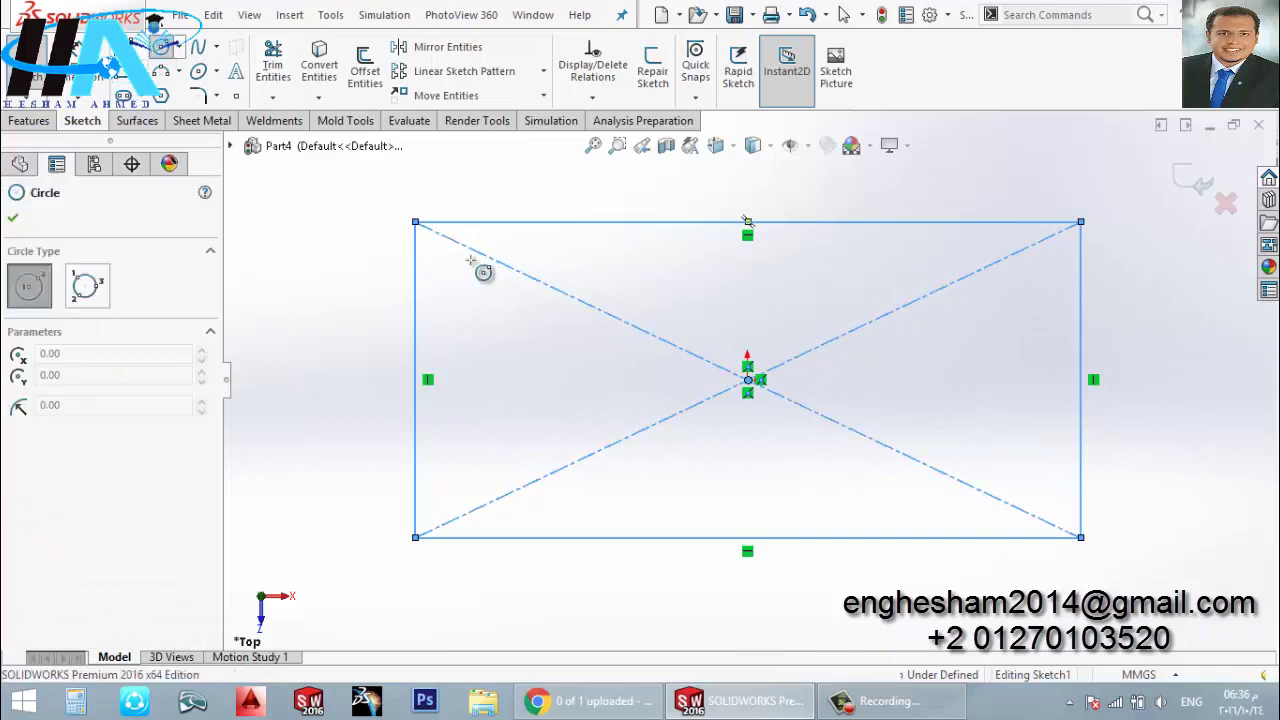
click(545, 380)
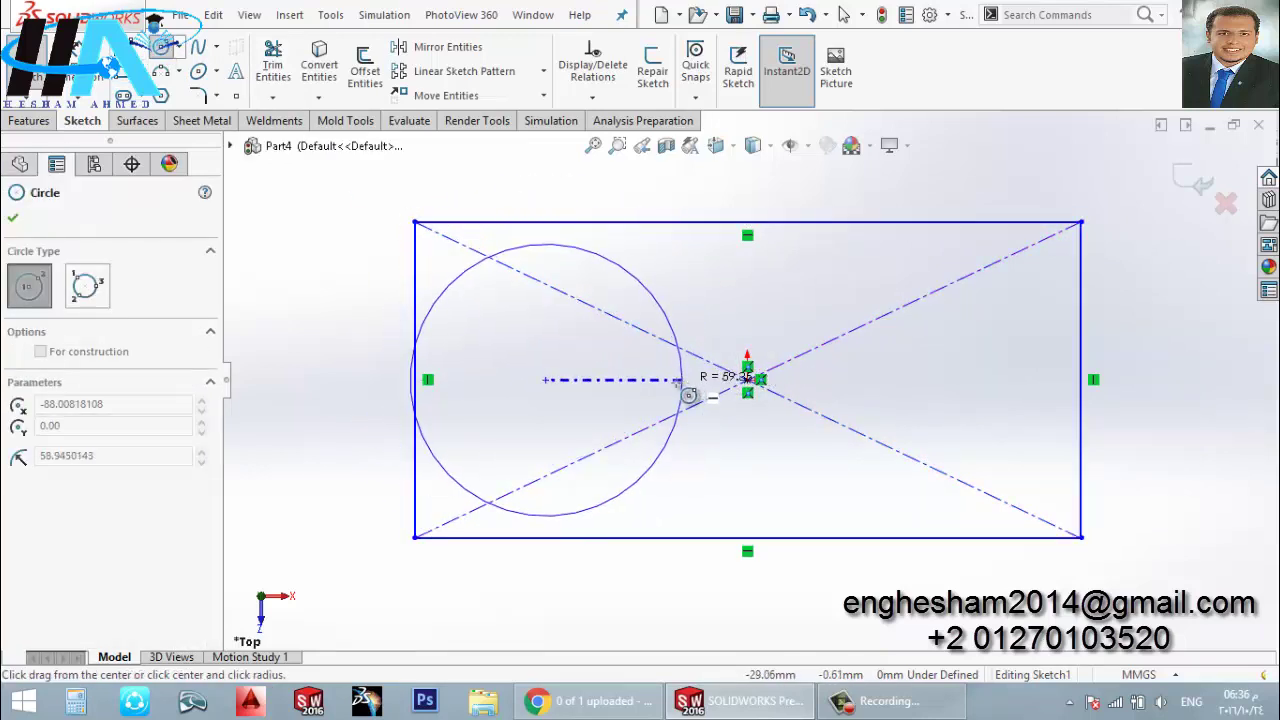
click(664, 381)
click(610, 385)
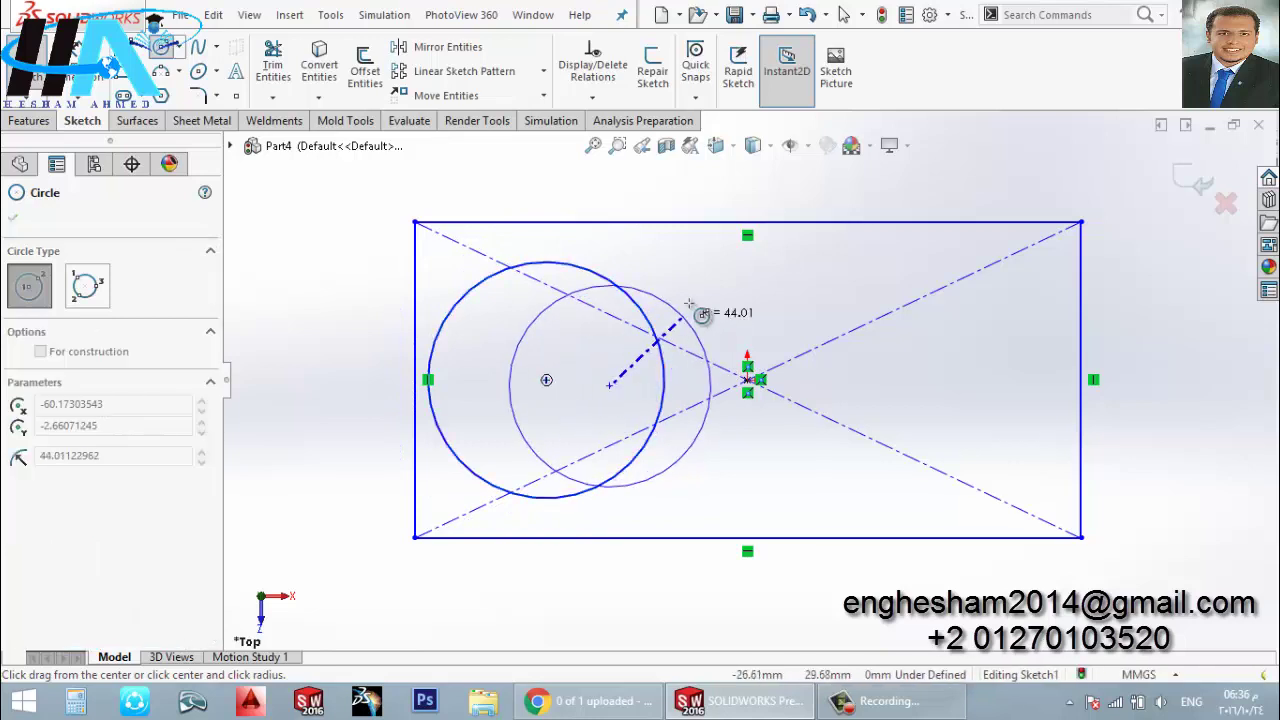
click(701, 315)
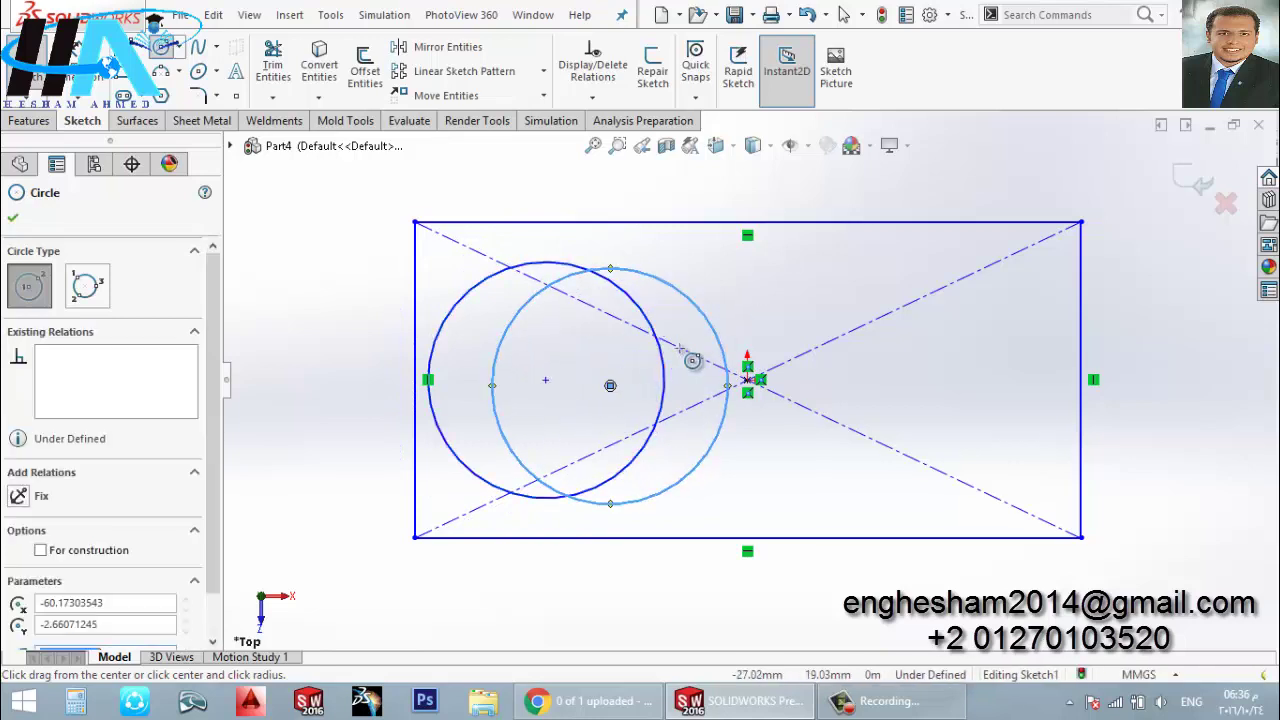
click(635, 410)
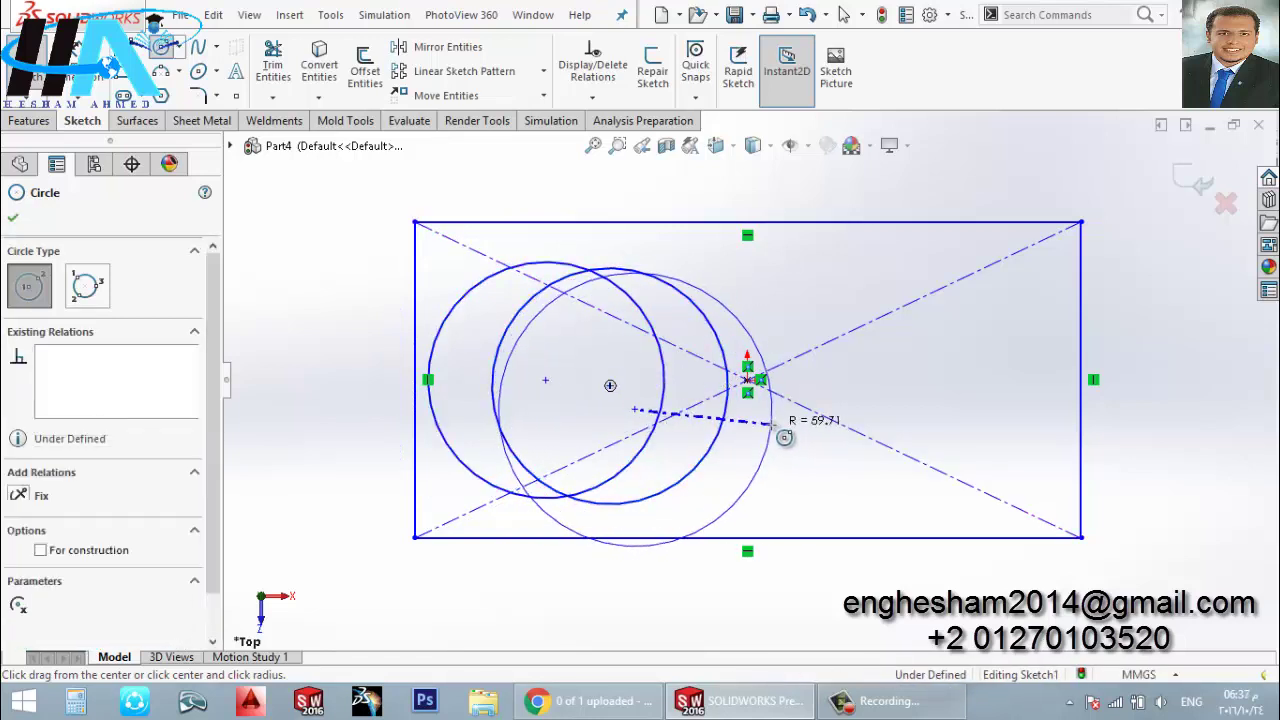
click(775, 427)
click(728, 457)
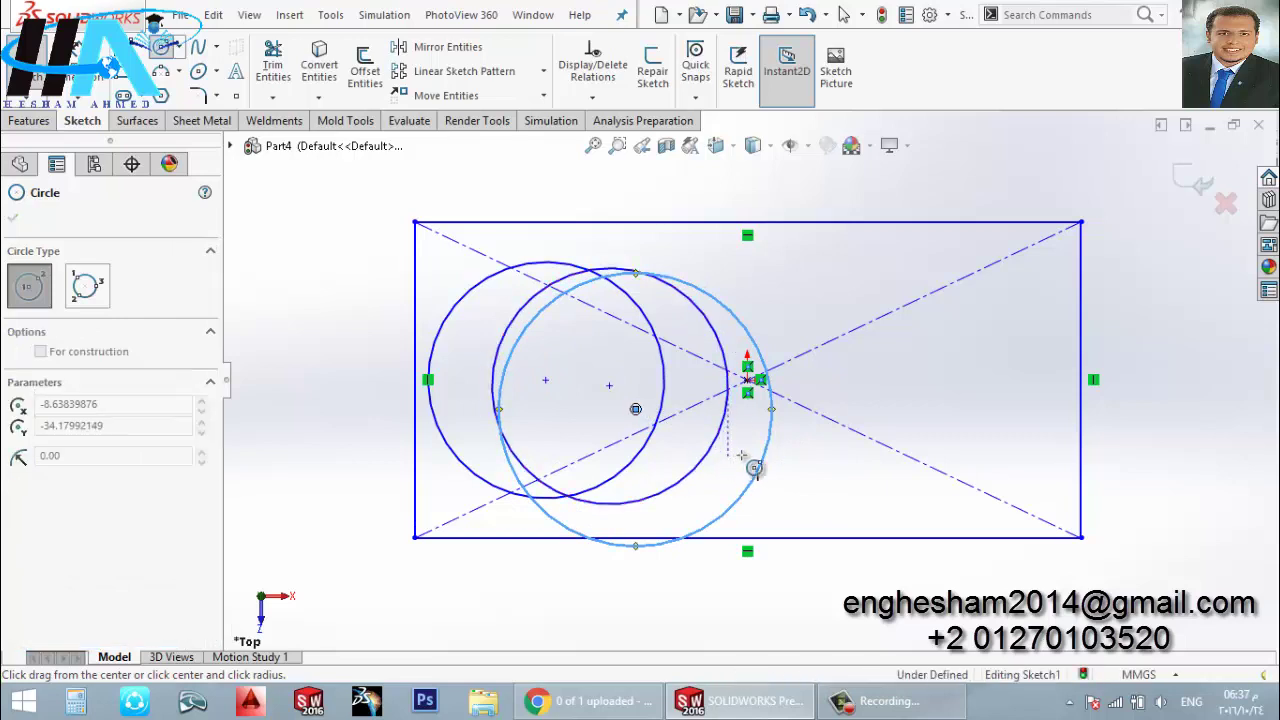
click(828, 411)
click(748, 417)
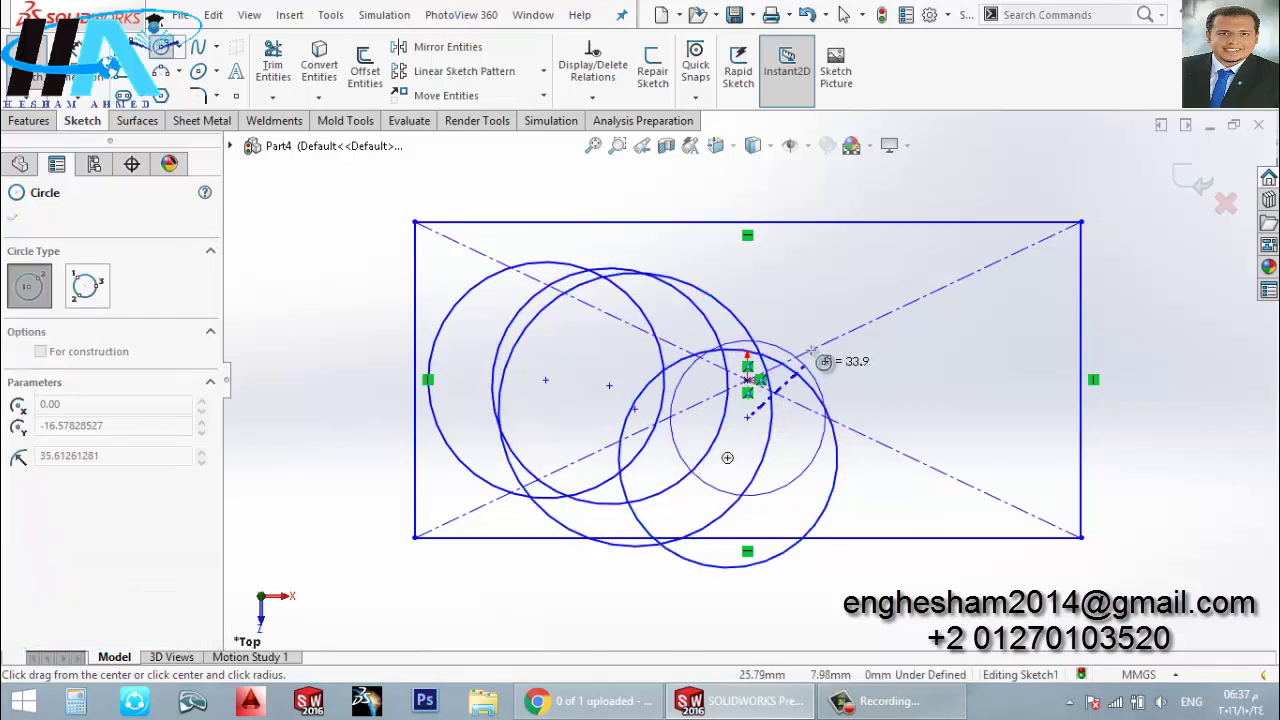
click(822, 343)
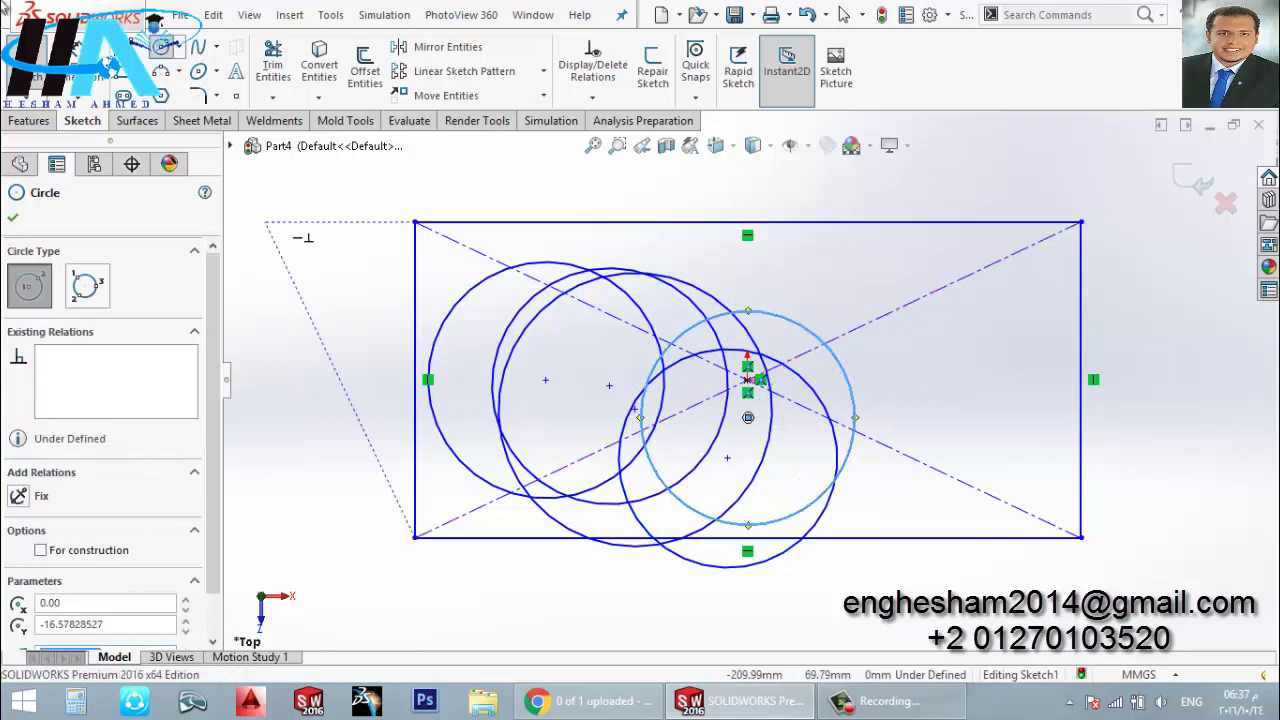
click(274, 70)
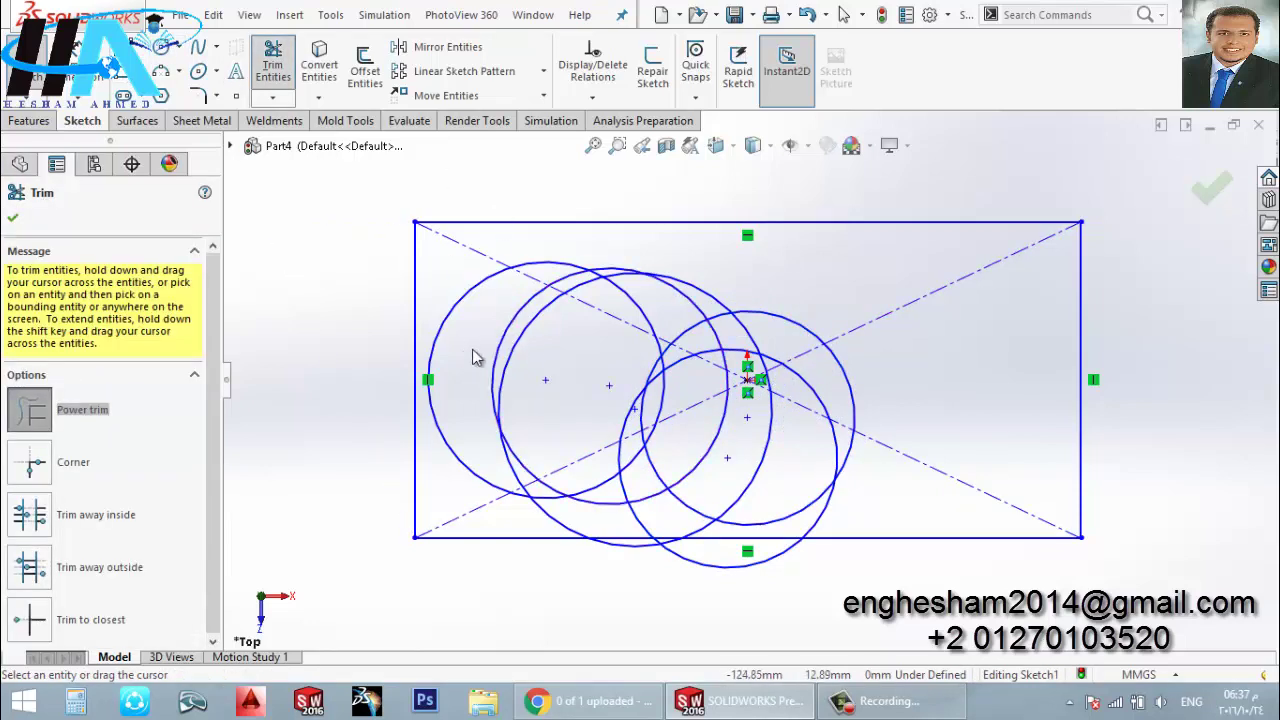
Power-trim across the circles, undo it, then trim arcs near the intersections and centre
mouse_move(468, 350)
mouse_down()
mouse_move(710, 445)
mouse_move(640, 398)
mouse_move(866, 391)
mouse_move(771, 391)
mouse_up()
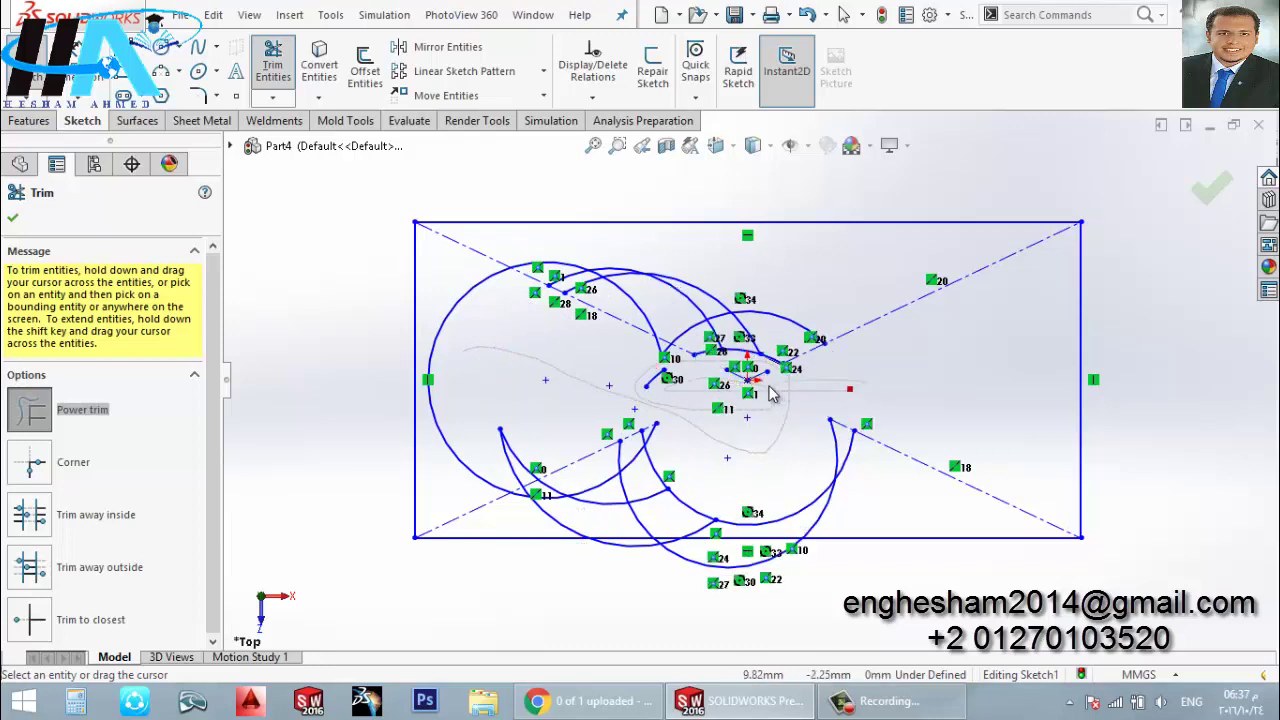
key(Escape)
key(ctrl+z)
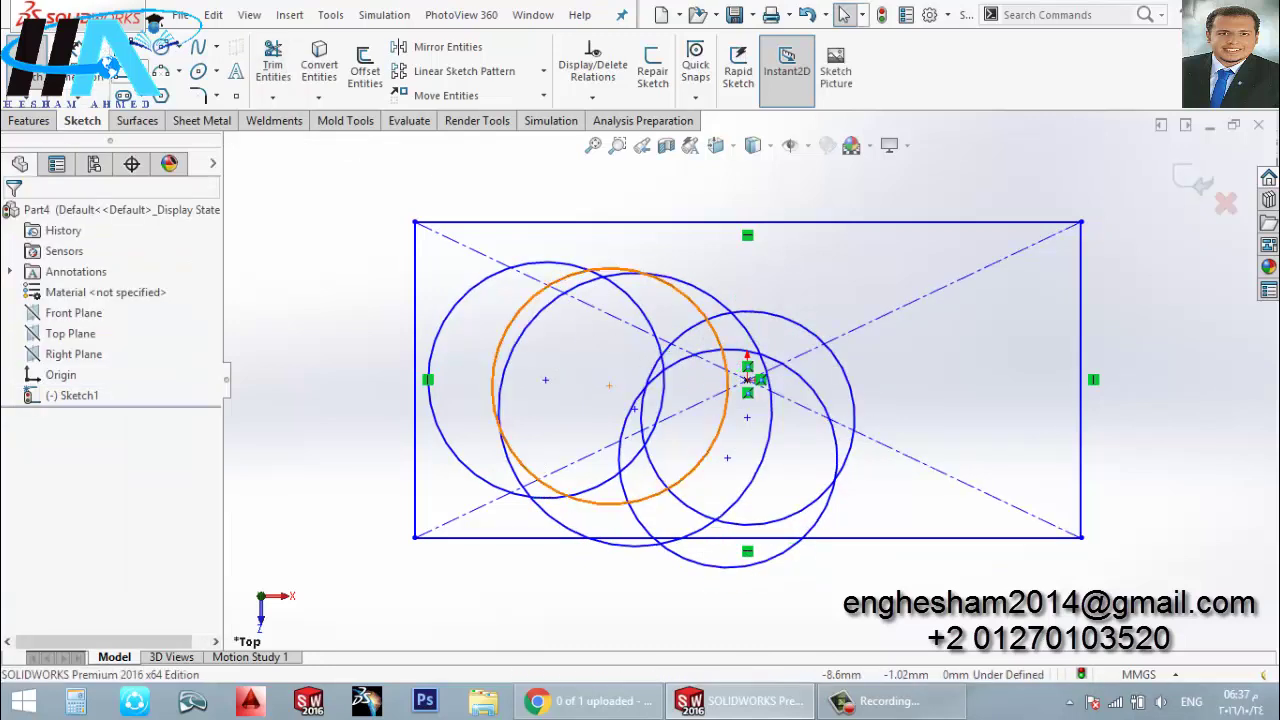
click(271, 68)
mouse_move(814, 372)
mouse_down()
mouse_move(594, 348)
mouse_move(652, 293)
mouse_move(722, 335)
mouse_up()
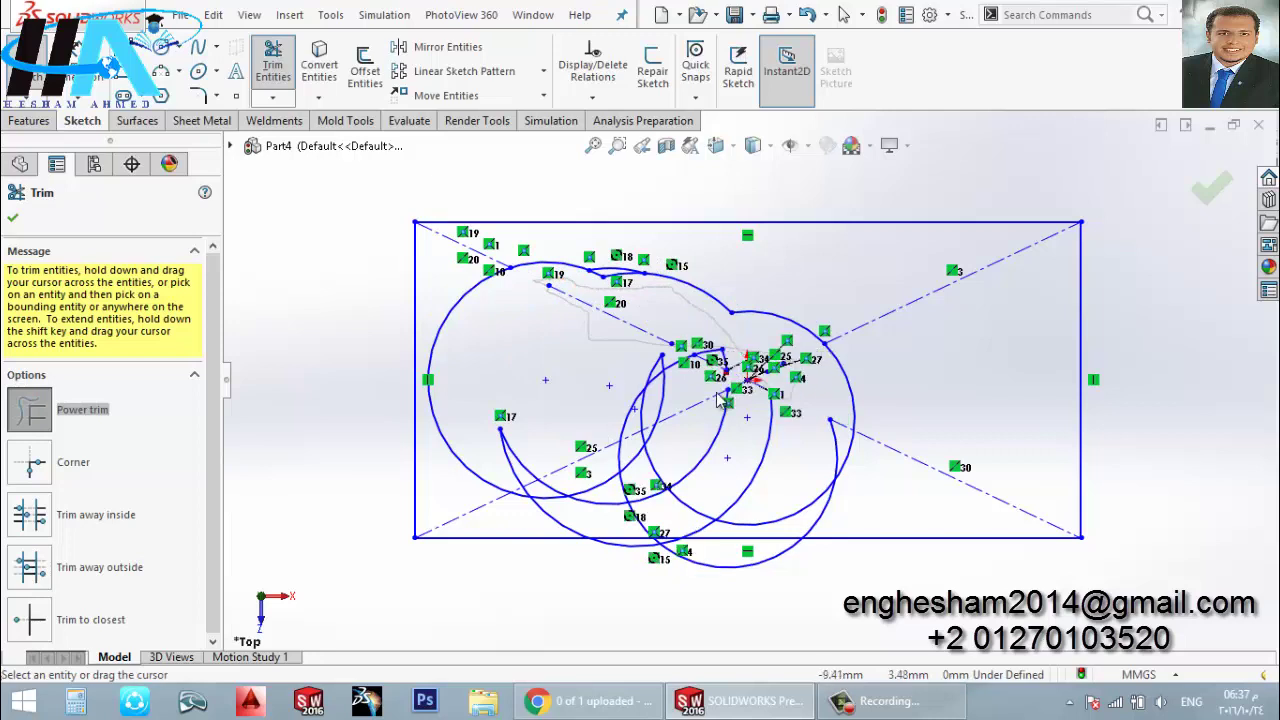
drag(767, 391, 588, 416)
Trim the remaining inner arc segments at the centre-left, lower right and centre
drag(620, 470, 700, 490)
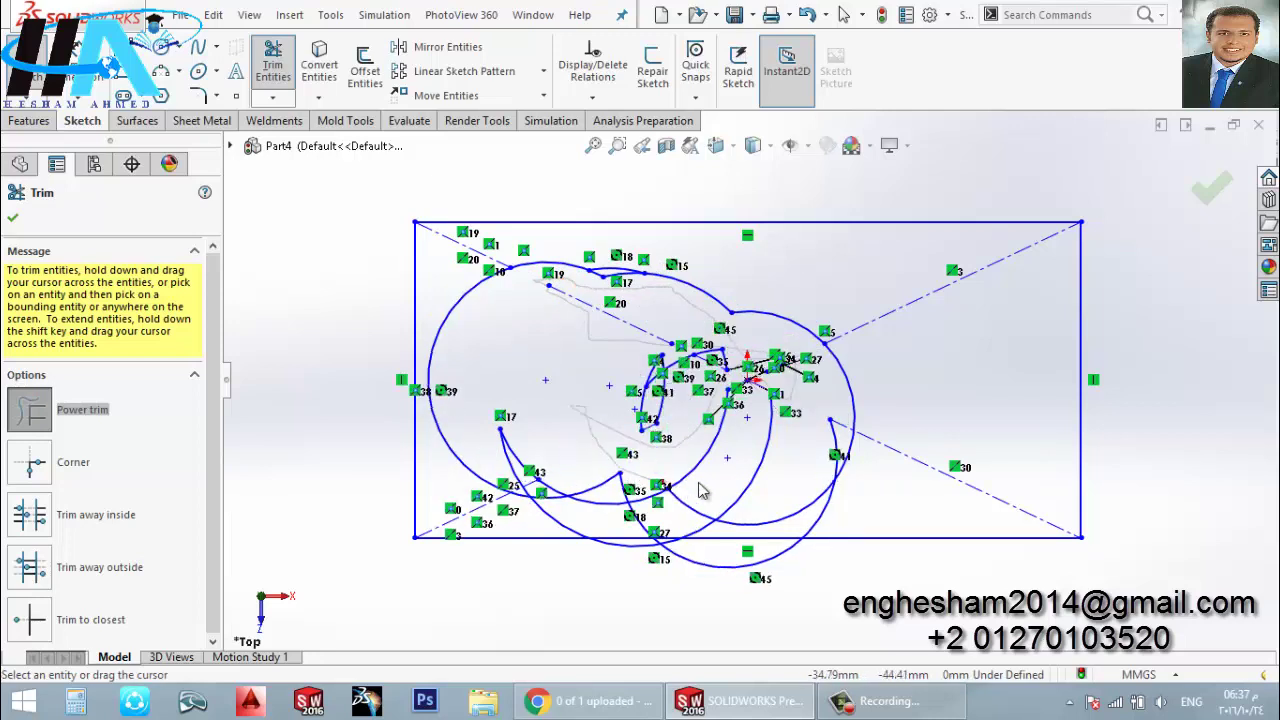
drag(836, 428, 833, 410)
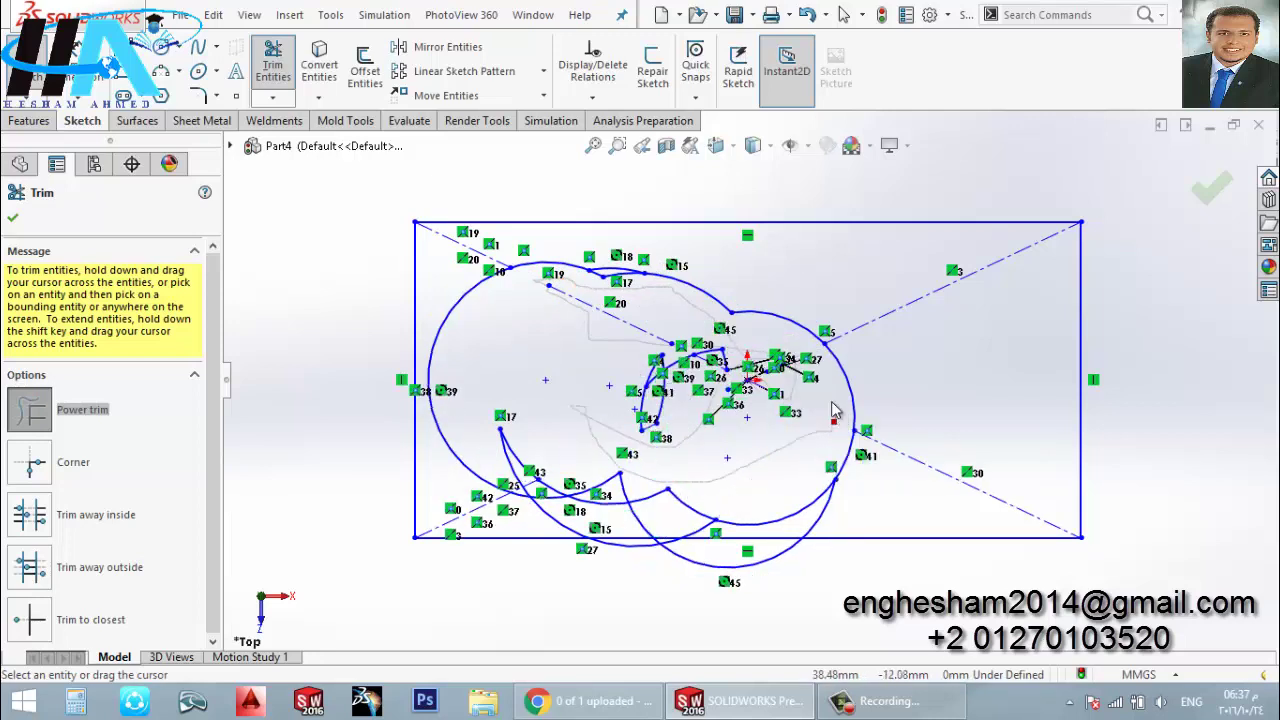
drag(721, 383, 628, 369)
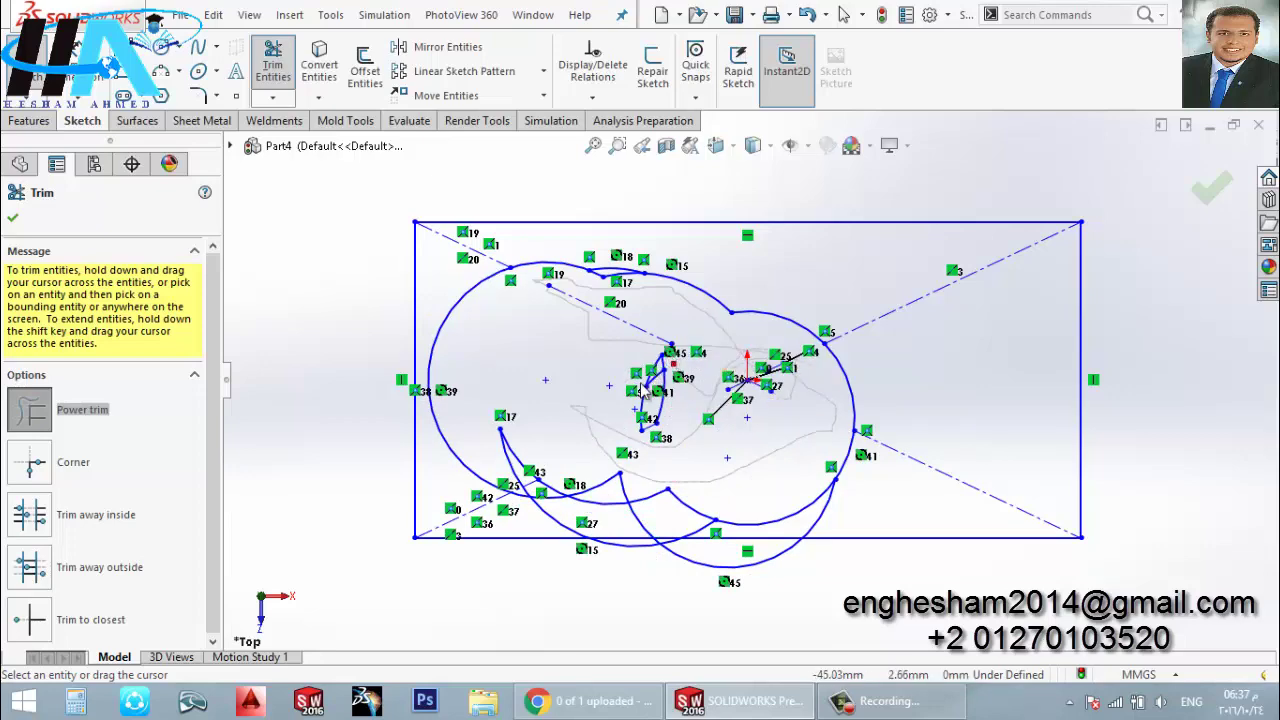
mouse_move(655, 443)
mouse_down()
mouse_move(644, 325)
mouse_move(670, 297)
mouse_up()
scroll(600, 275, down, 5)
scroll(716, 318, up, 2)
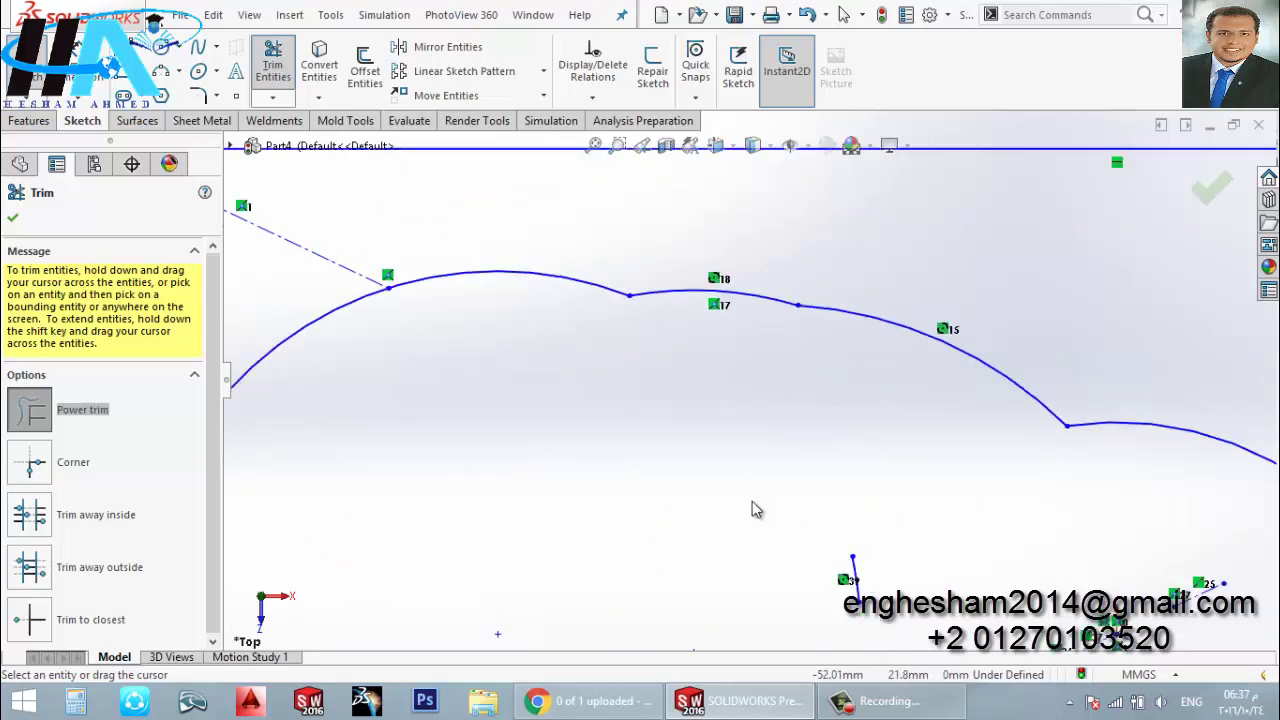
scroll(752, 505, up, 2)
scroll(706, 551, up, 2)
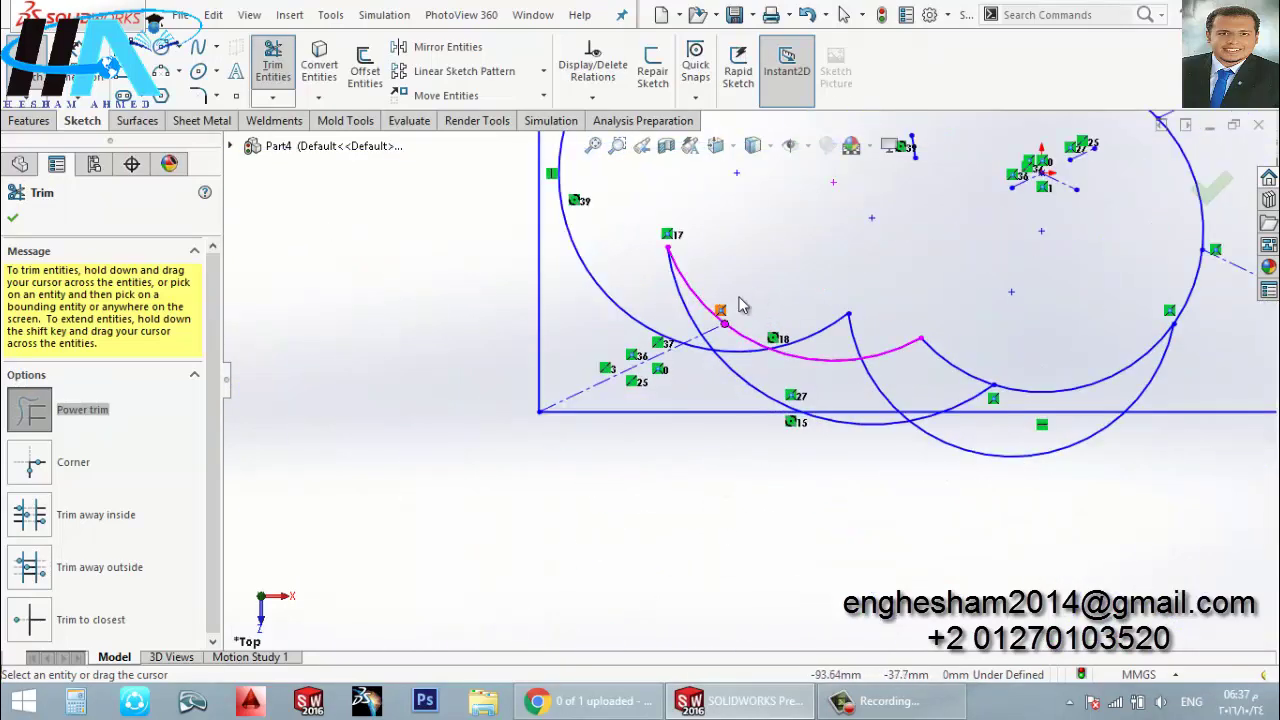
mouse_move(742, 305)
mouse_down()
mouse_move(702, 340)
mouse_move(751, 317)
mouse_up()
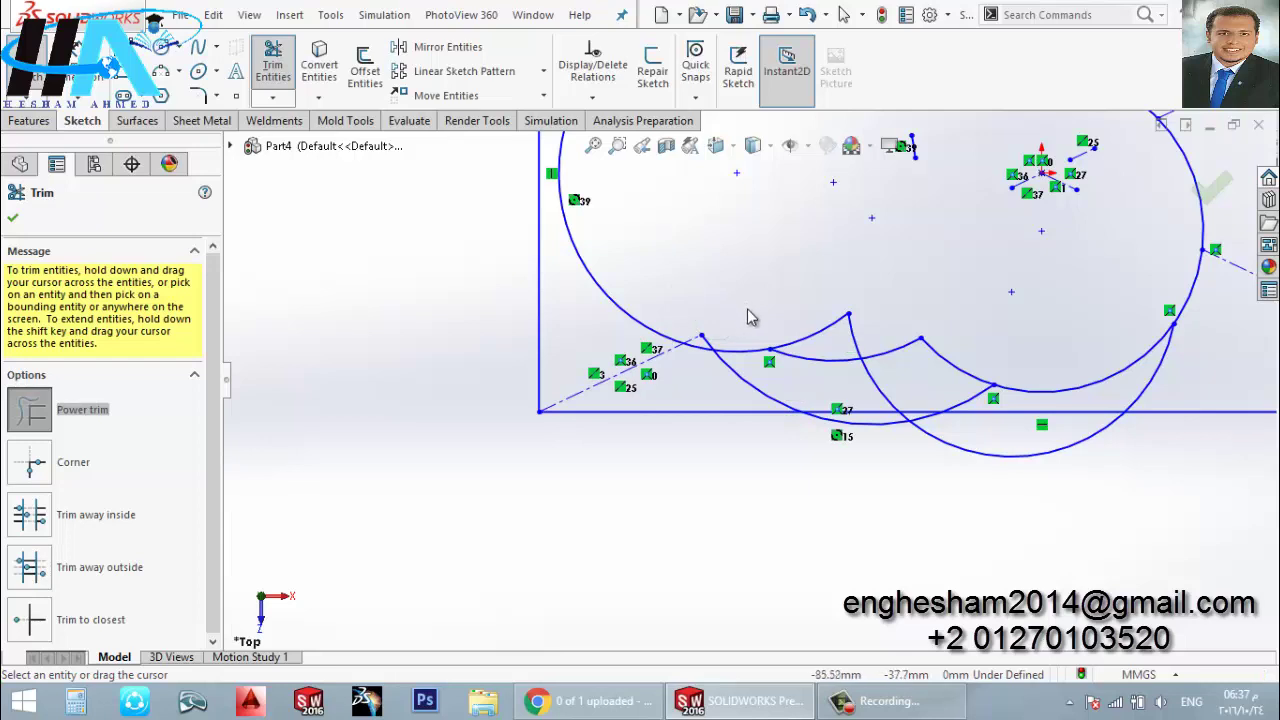
drag(829, 338, 856, 338)
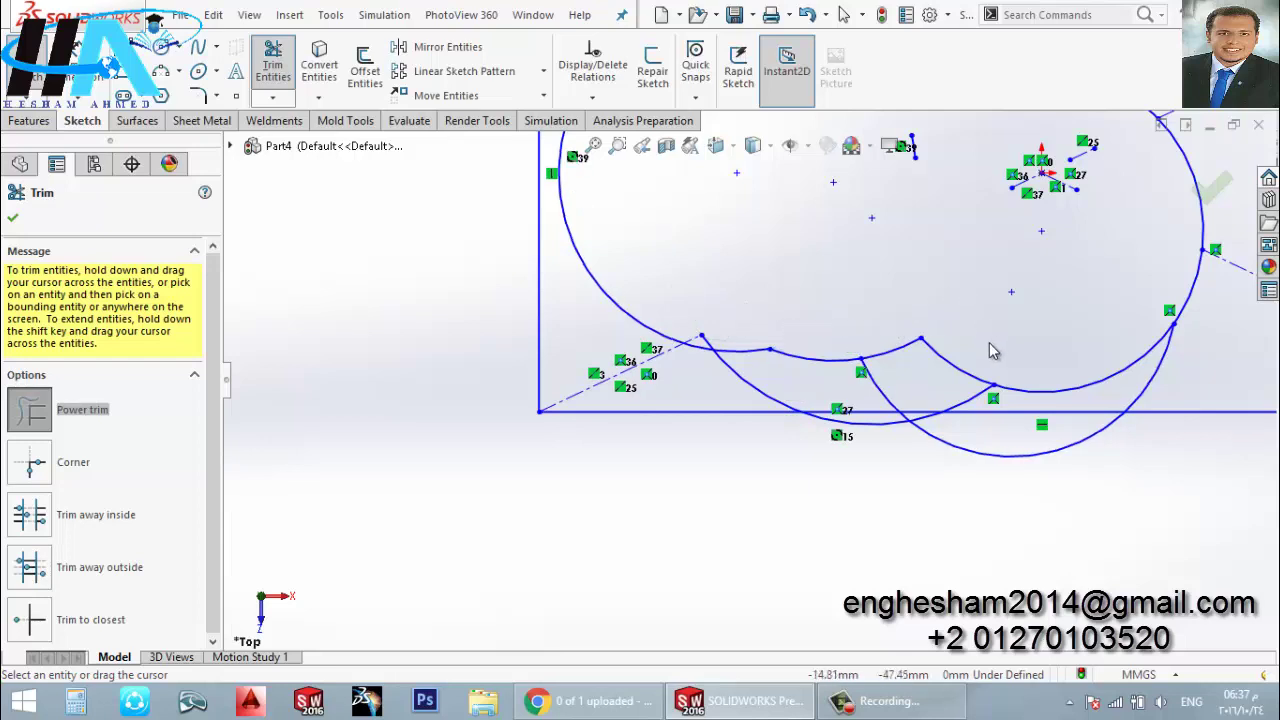
key(Escape)
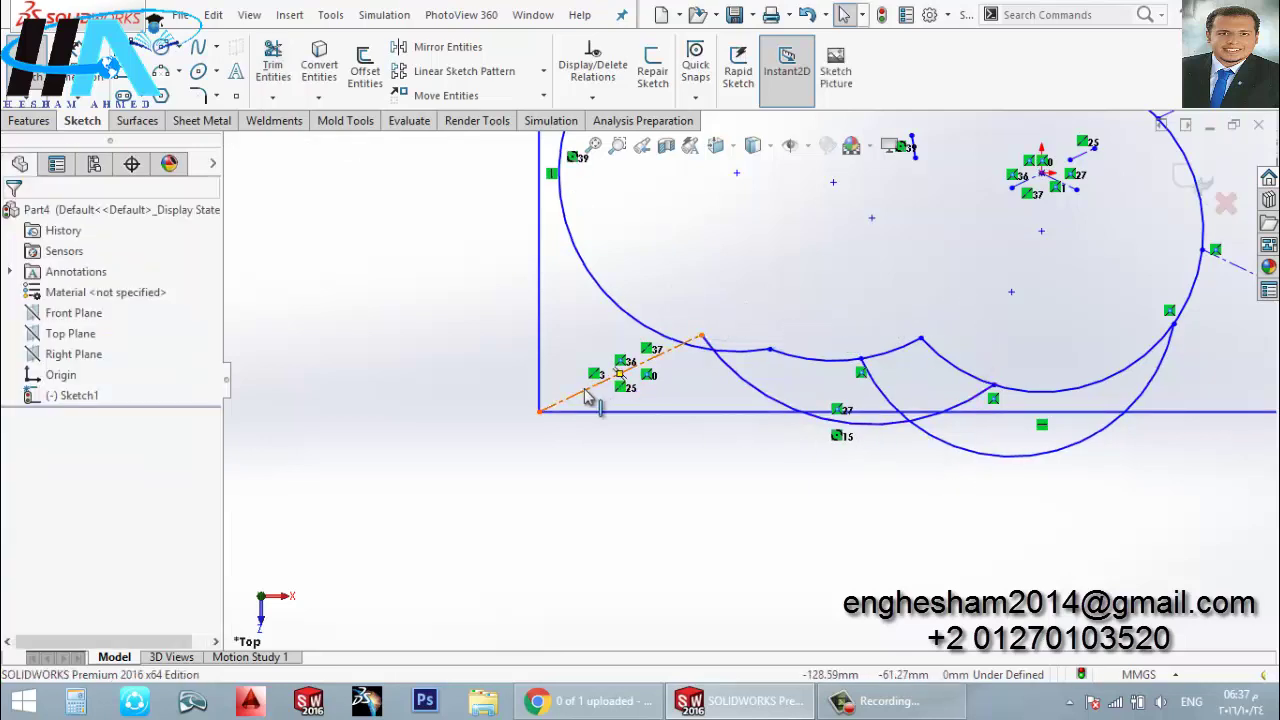
Delete a dashed construction line and the stray arc below the outline
click(587, 396)
key(Delete)
click(835, 428)
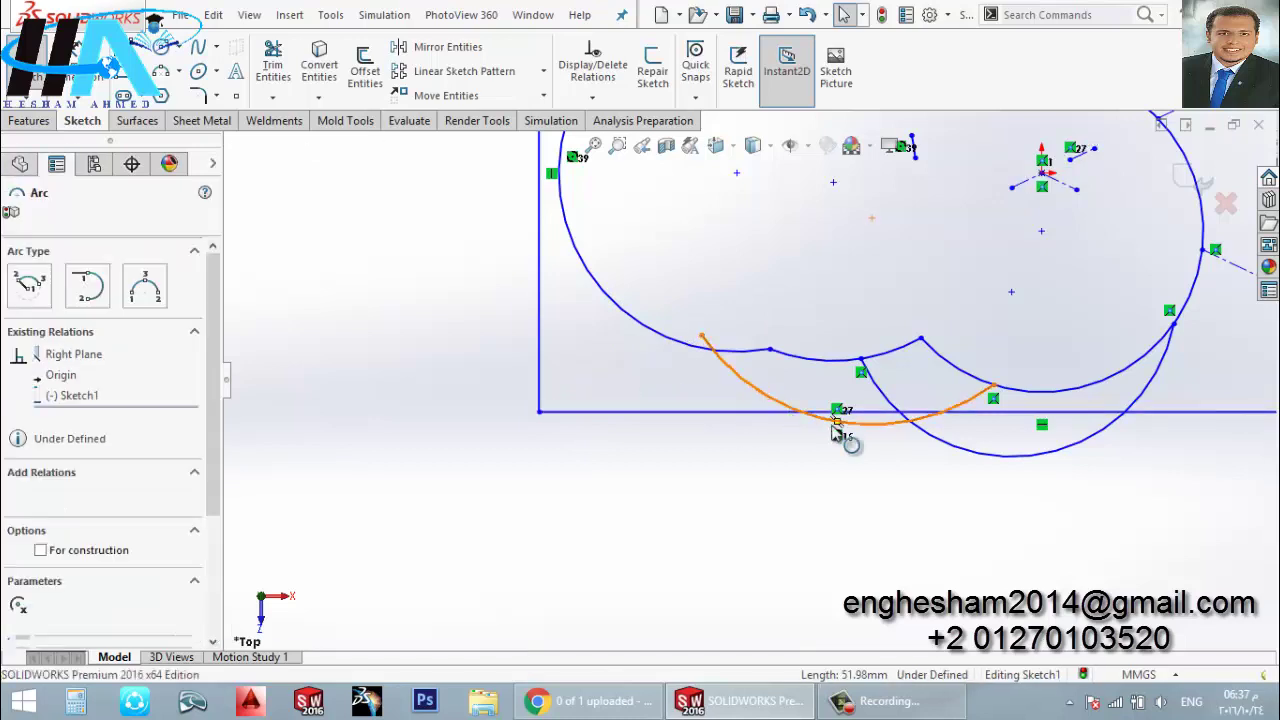
key(Escape)
click(935, 446)
scroll(928, 443, up, 3)
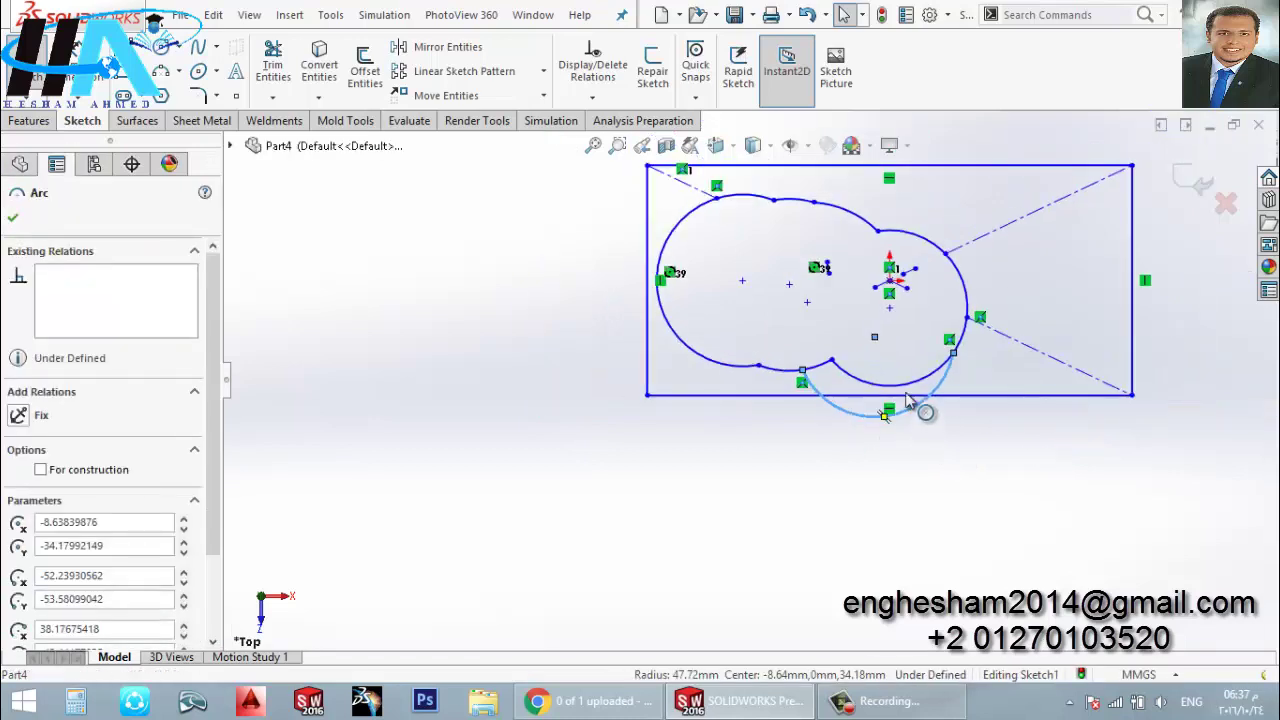
key(Delete)
scroll(957, 334, down, 2)
scroll(737, 343, down, 2)
Delete the small inner lines and remaining construction lines, then exit the sketch
drag(872, 328, 565, 218)
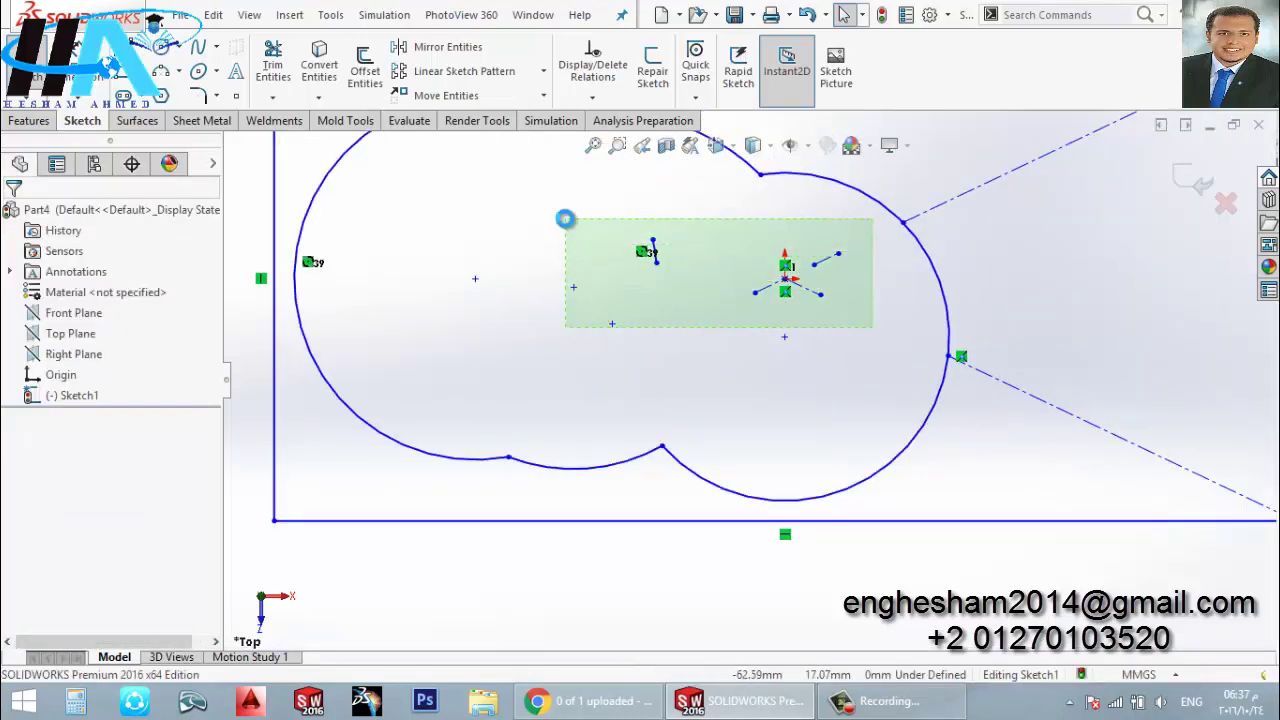
key(Delete)
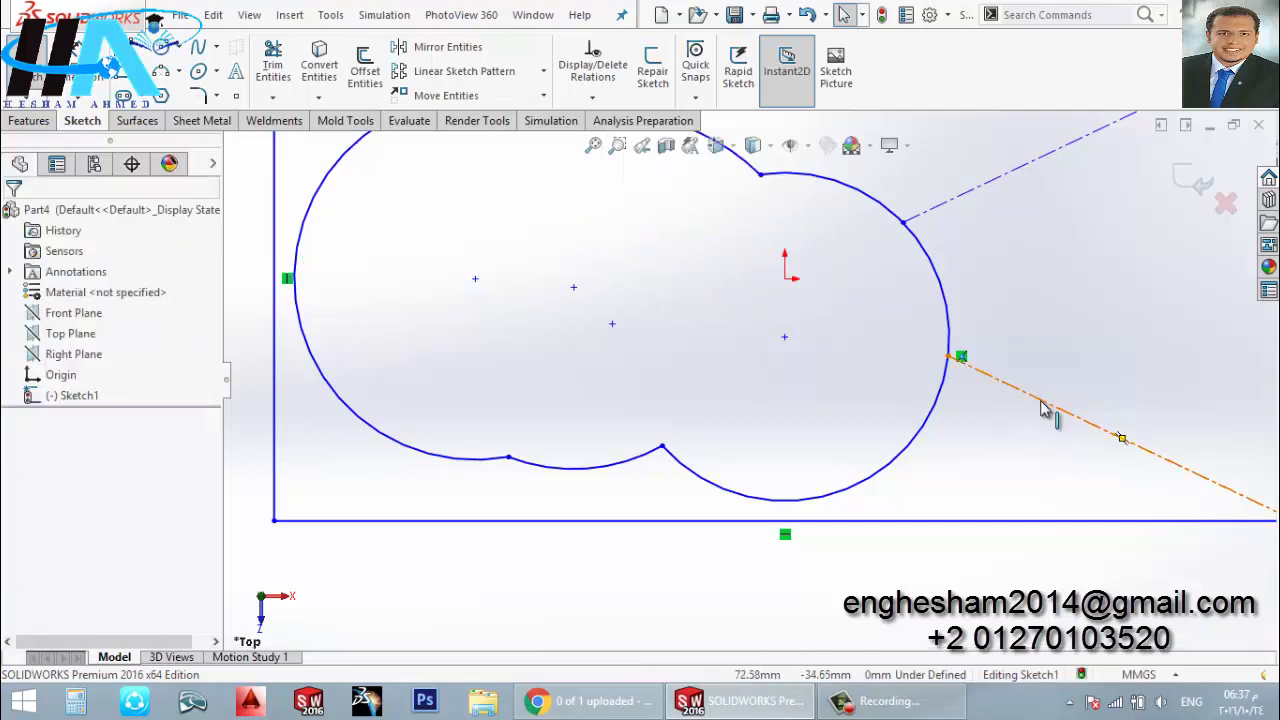
click(1040, 408)
key(Delete)
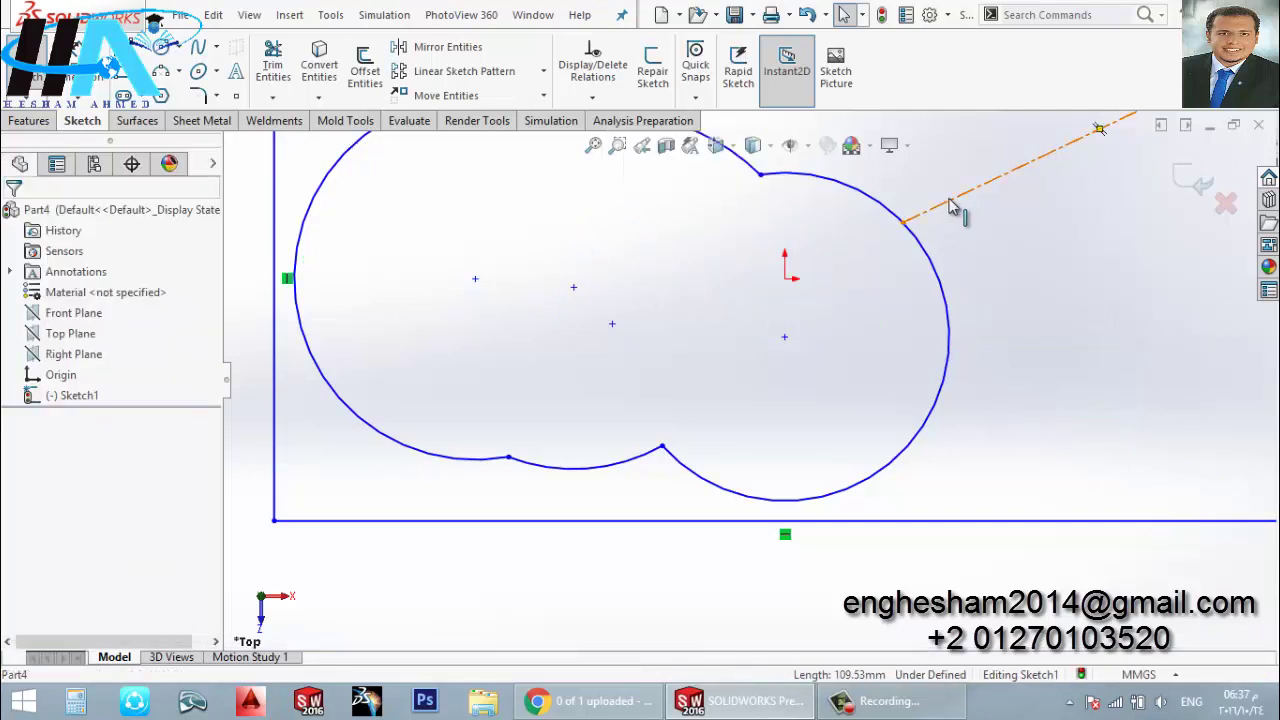
key(f)
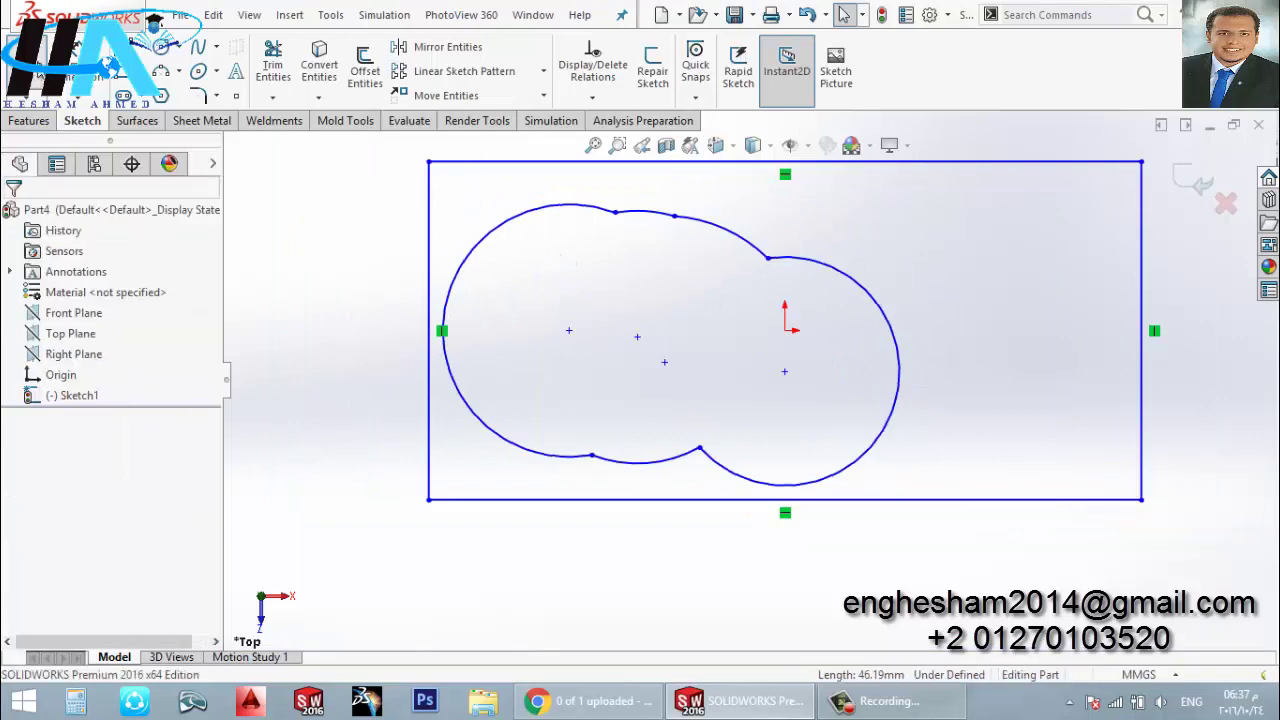
click(38, 75)
click(38, 70)
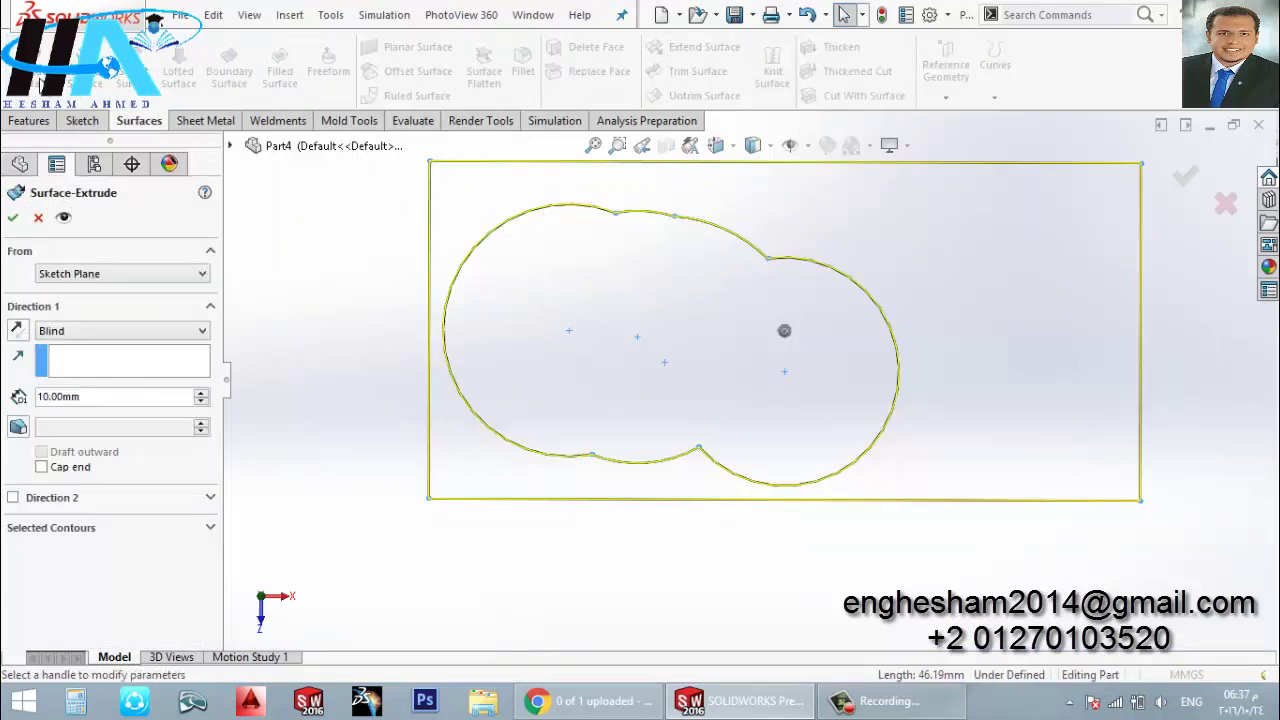
Cancel the extrude and create a planar surface bounded by Sketch1
click(38, 219)
click(446, 57)
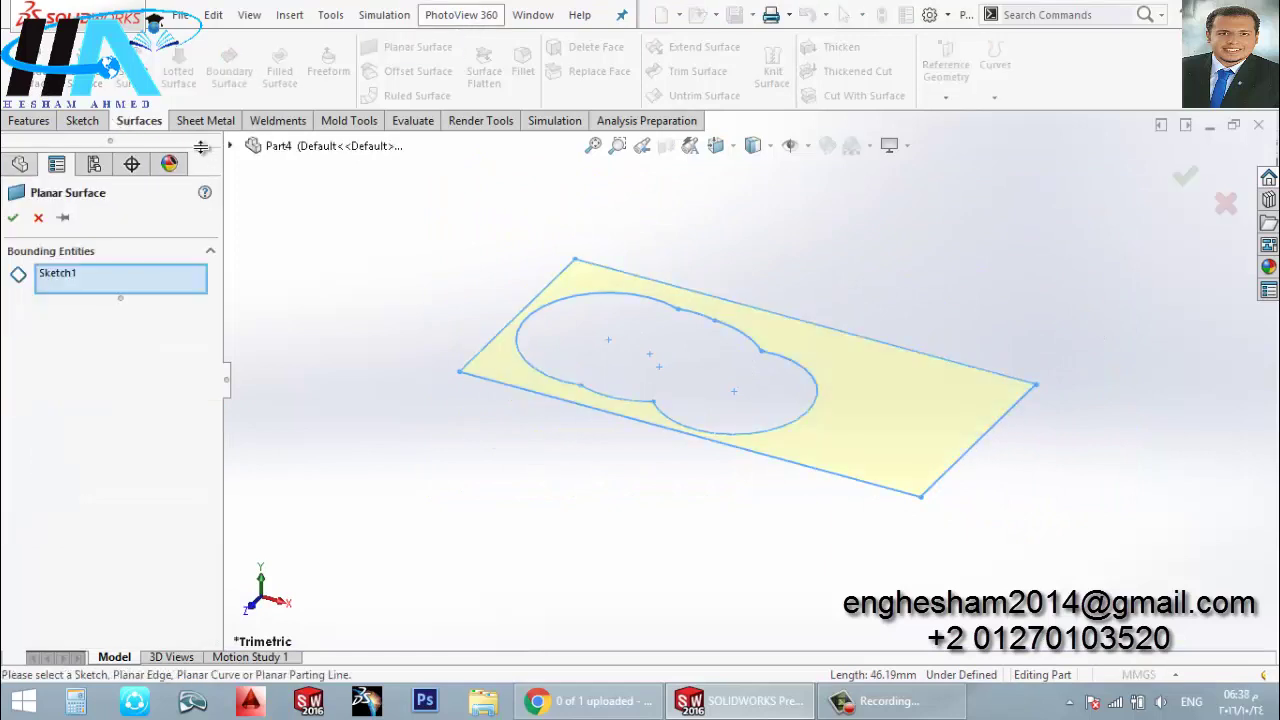
click(13, 218)
scroll(633, 343, down, 2)
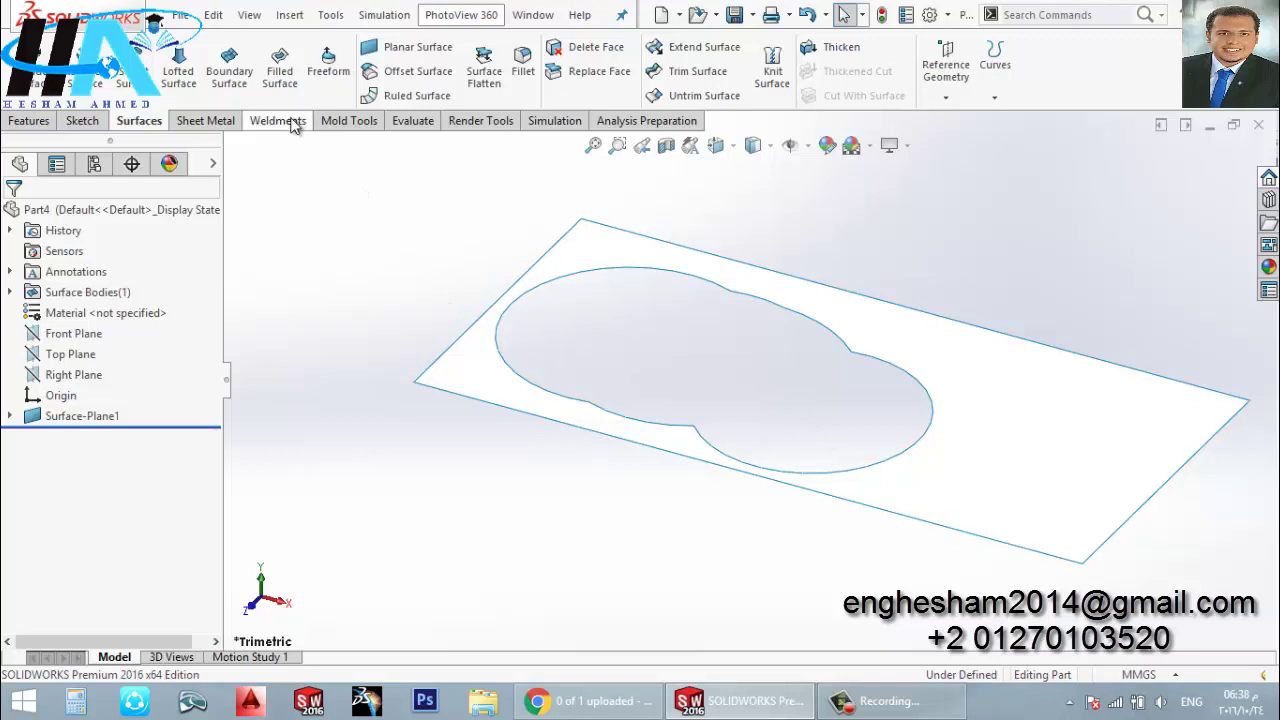
Create a filled surface using the lobed outline's open loop as the patch boundary
click(280, 65)
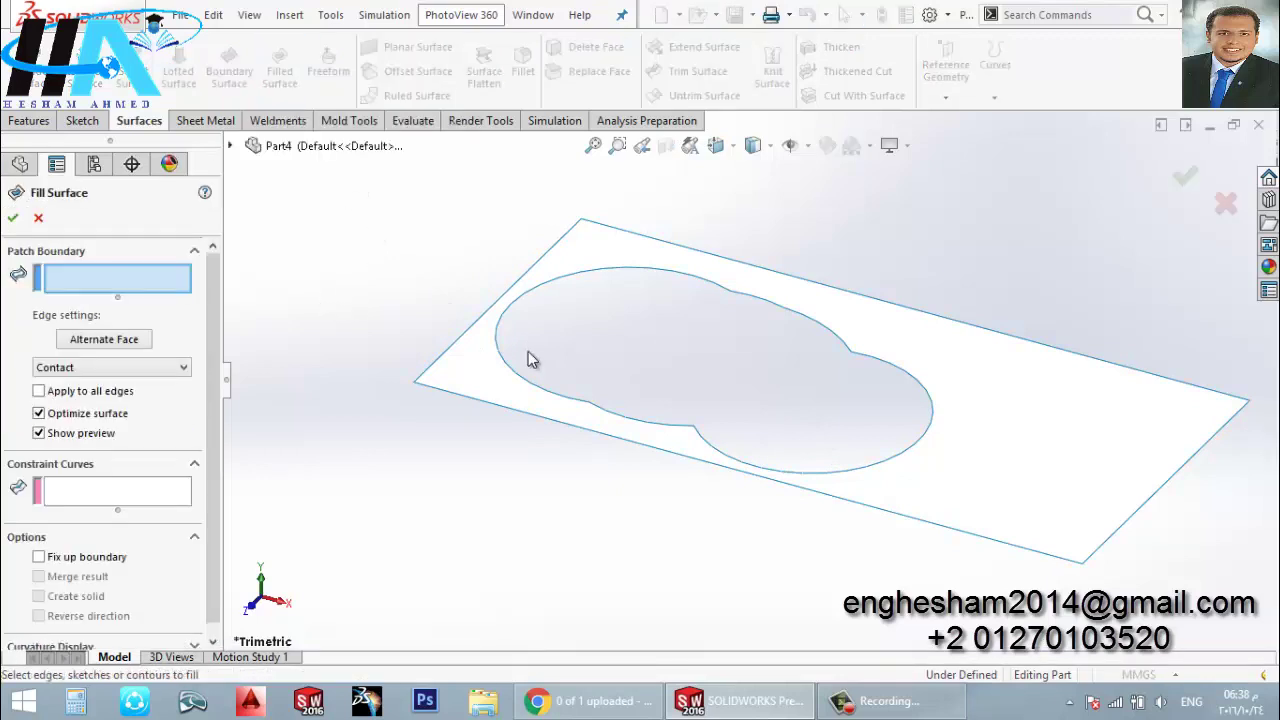
right_click(687, 282)
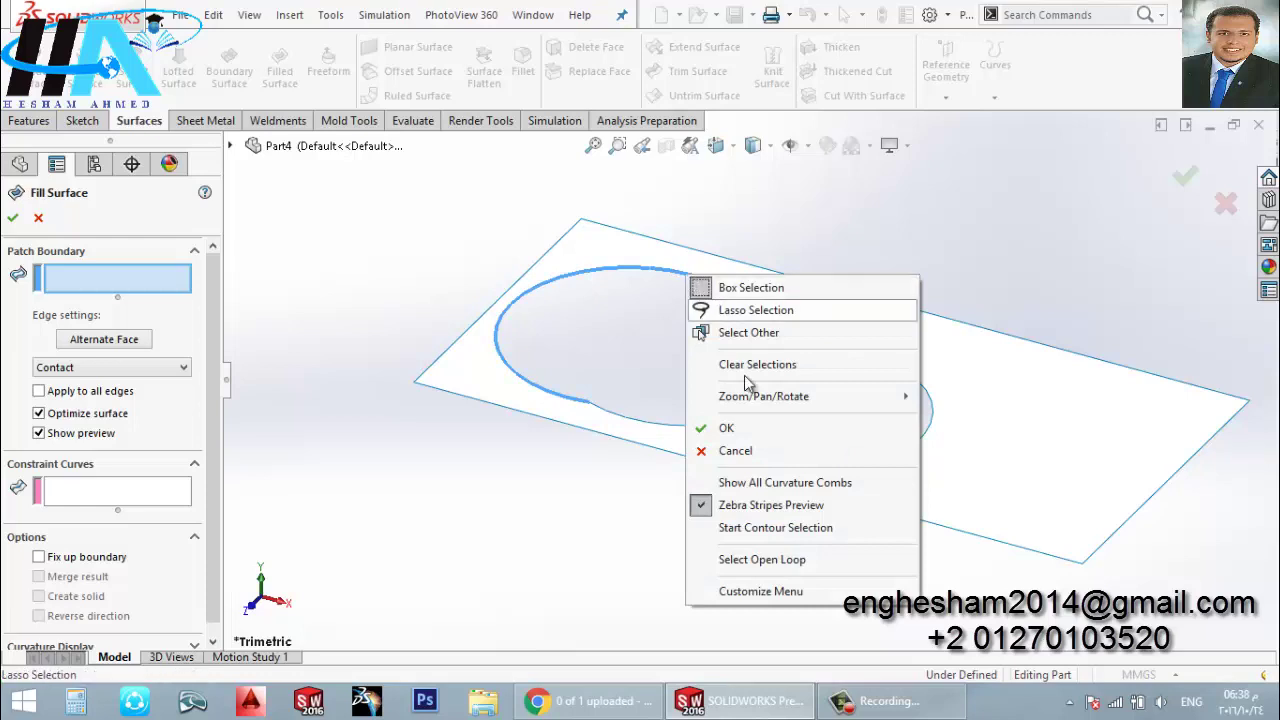
click(770, 563)
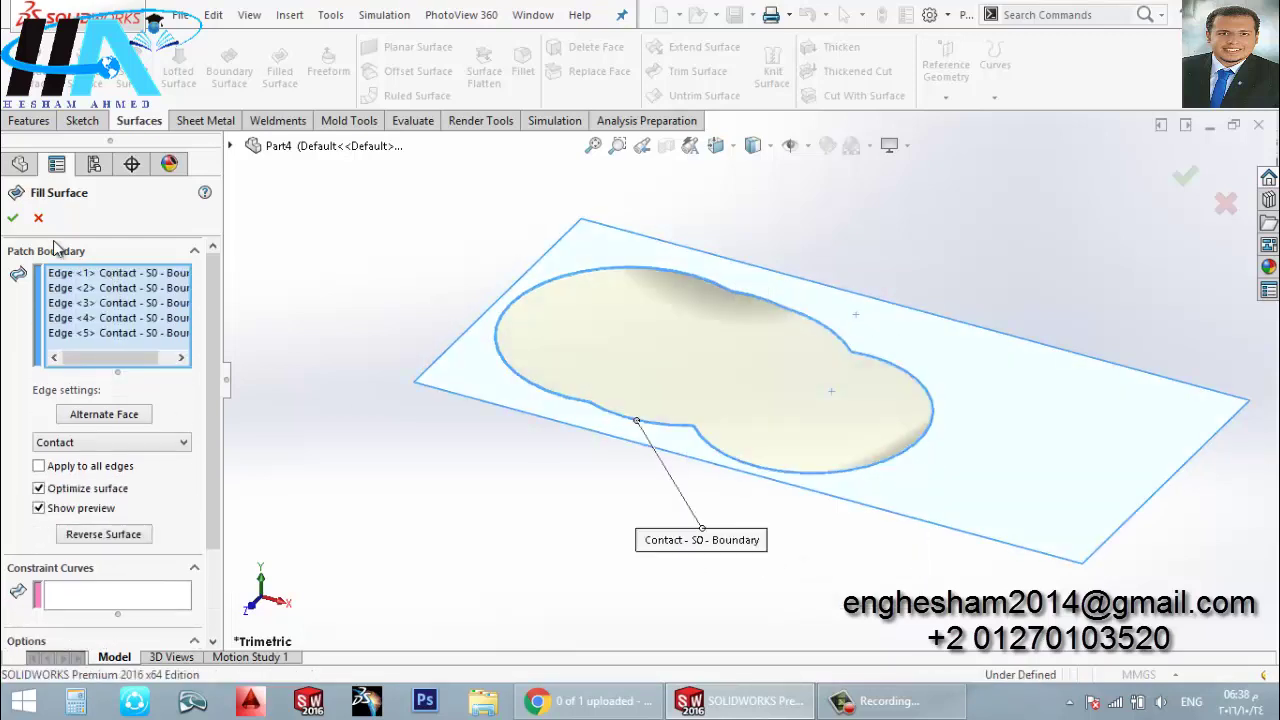
click(12, 219)
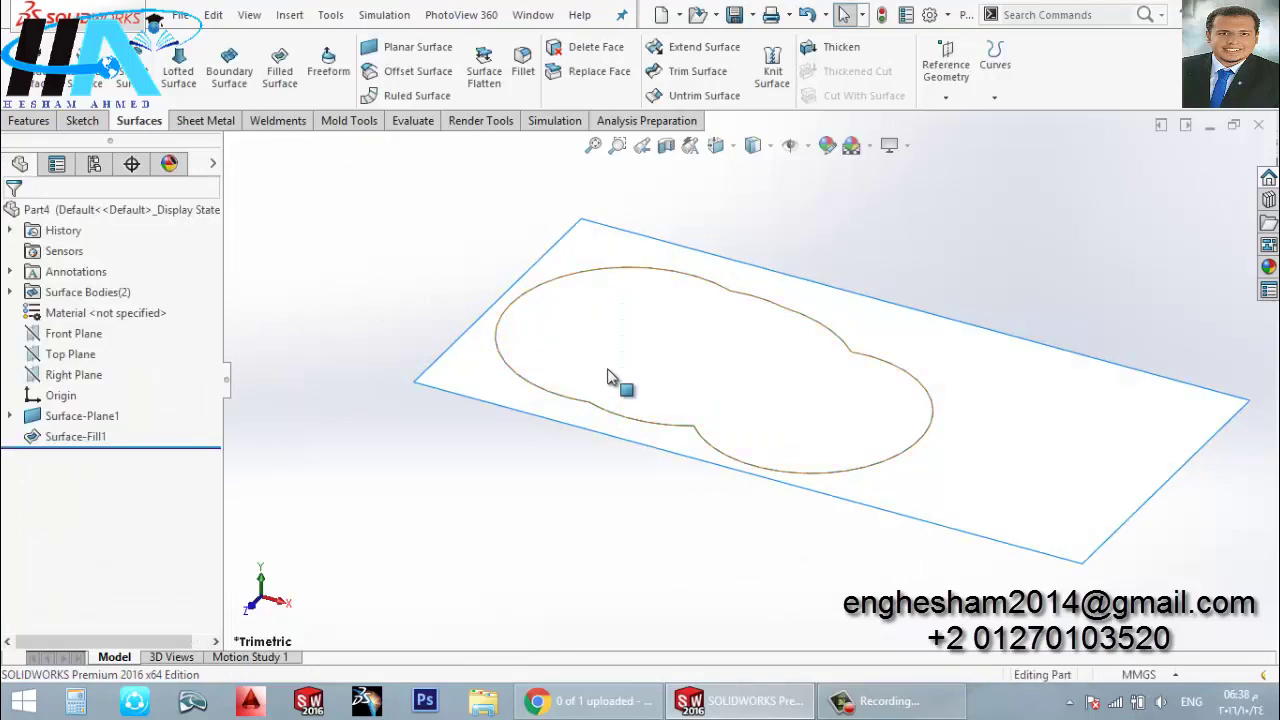
mouse_move(615, 452)
middle_down()
mouse_move(629, 286)
mouse_move(768, 488)
middle_up()
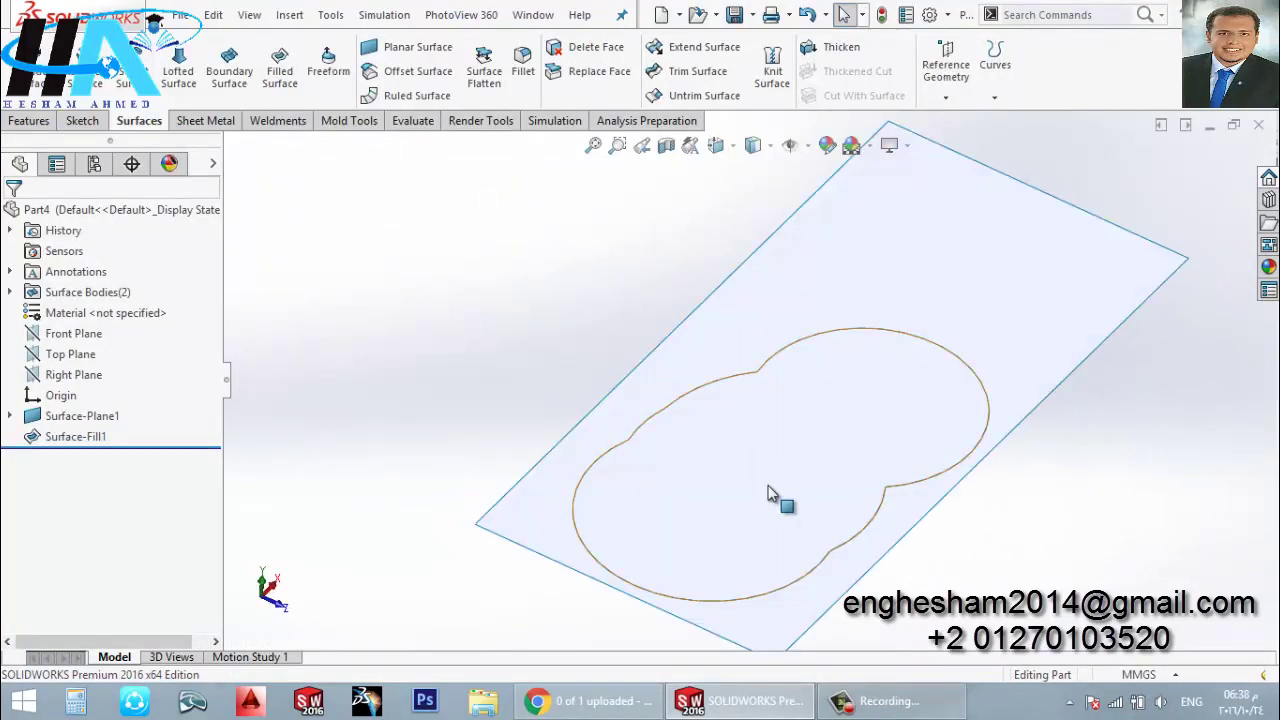
Orbit and select the fill and planar surfaces to inspect them, then close the part
click(743, 512)
click(746, 293)
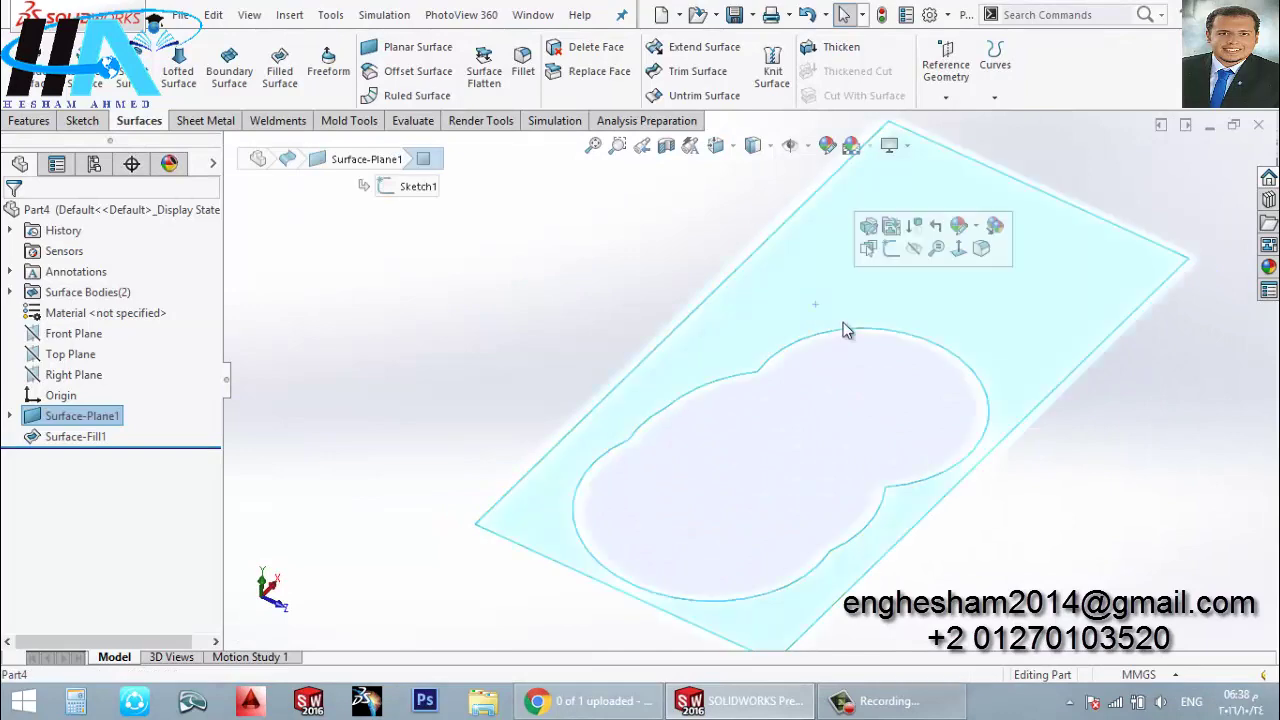
click(767, 437)
click(789, 286)
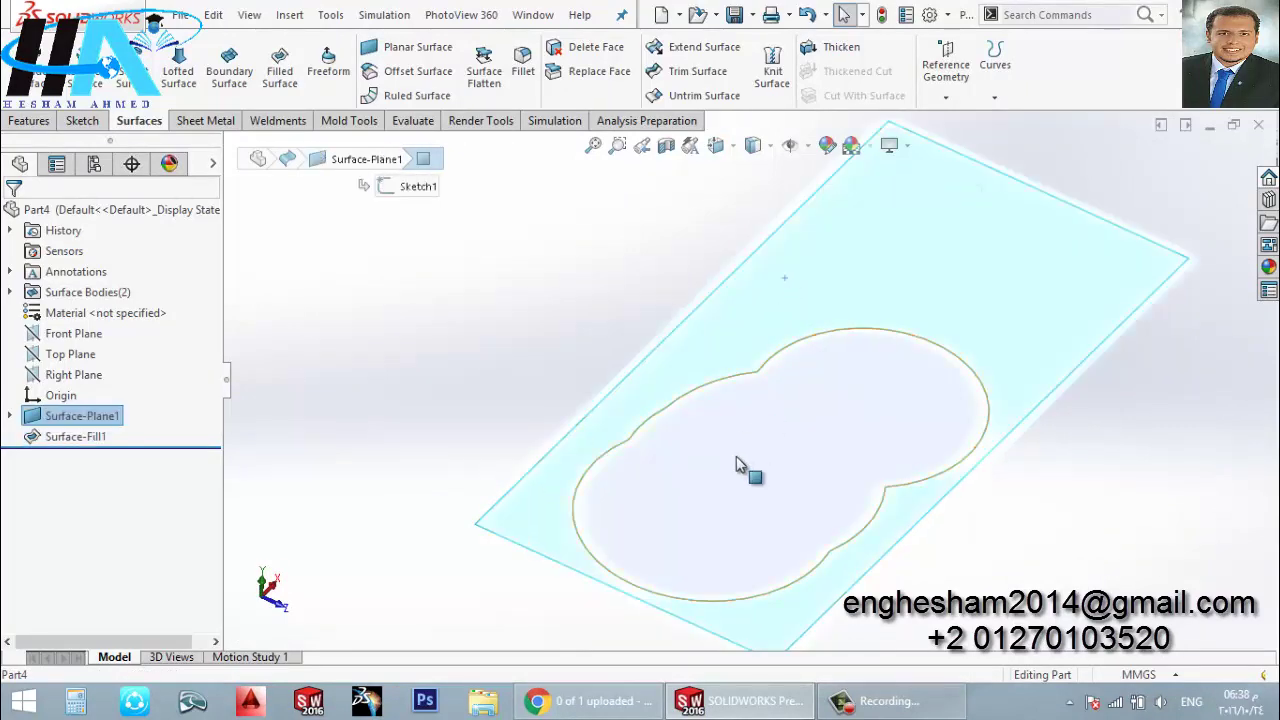
mouse_move(743, 466)
middle_down()
mouse_move(677, 289)
mouse_move(638, 420)
middle_up()
scroll(765, 392, down, 2)
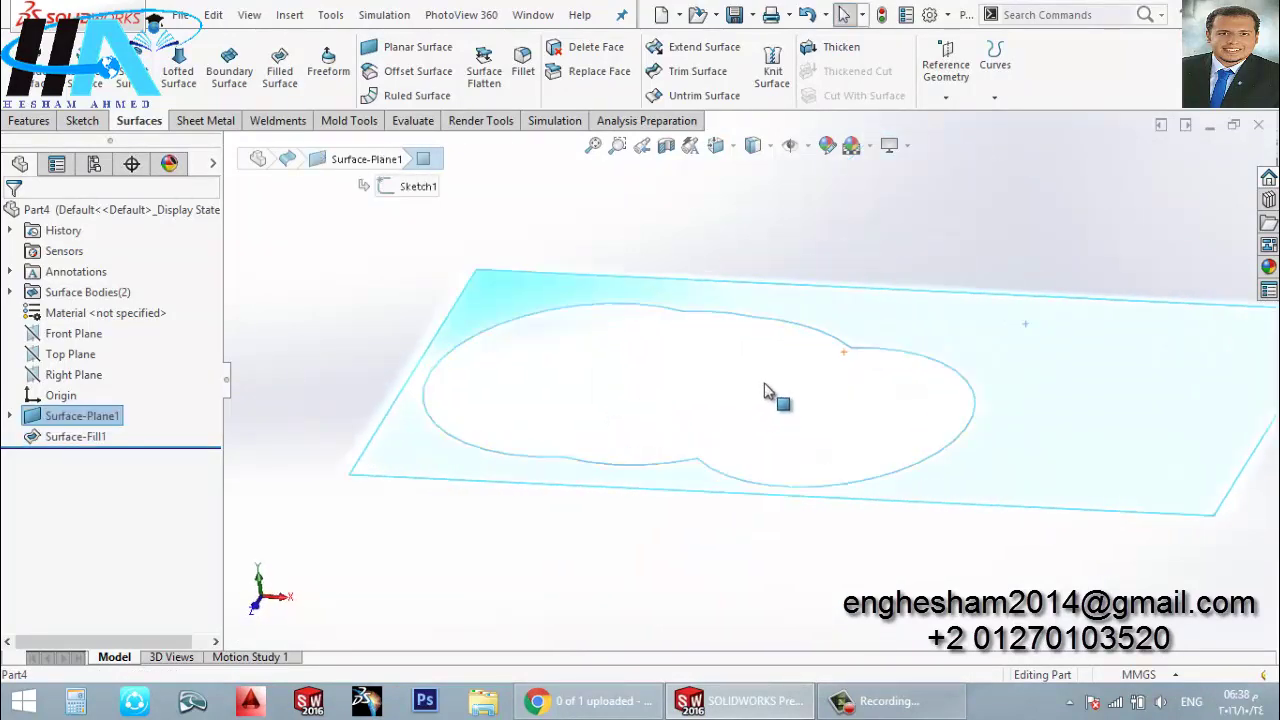
click(598, 515)
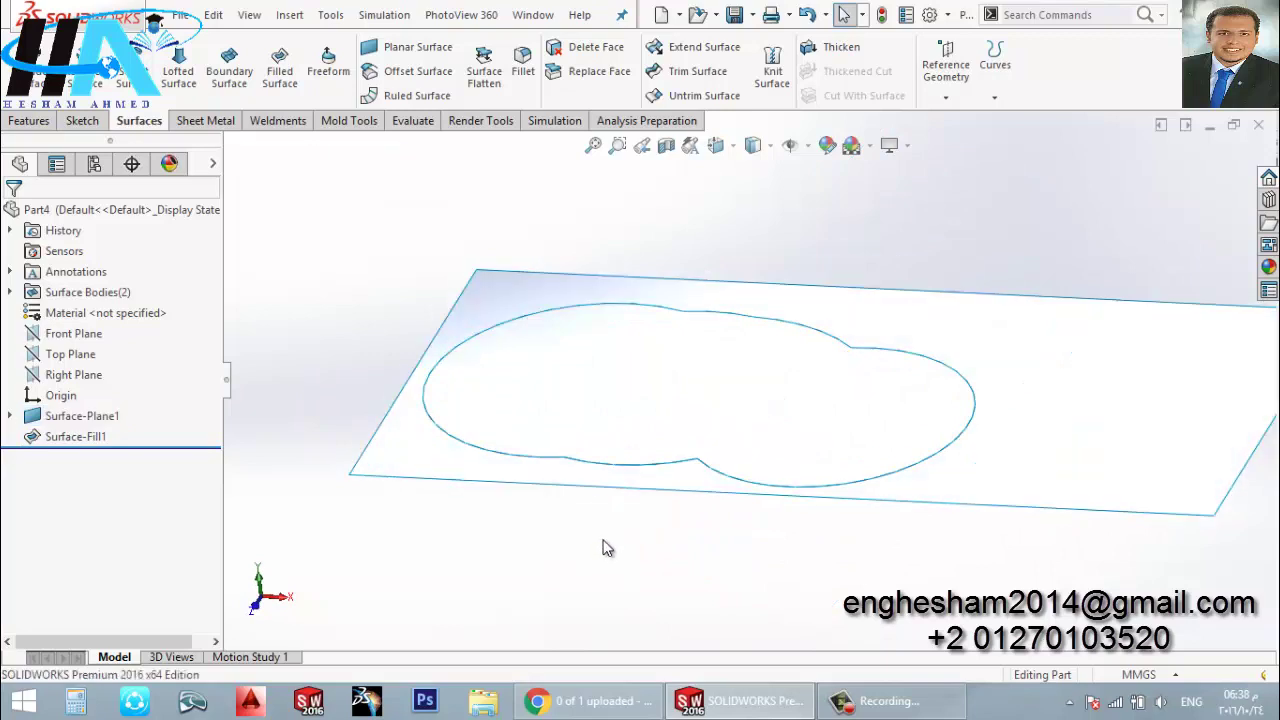
mouse_move(606, 546)
middle_down()
mouse_move(634, 409)
mouse_move(691, 491)
mouse_move(838, 393)
middle_up()
scroll(838, 393, down, 2)
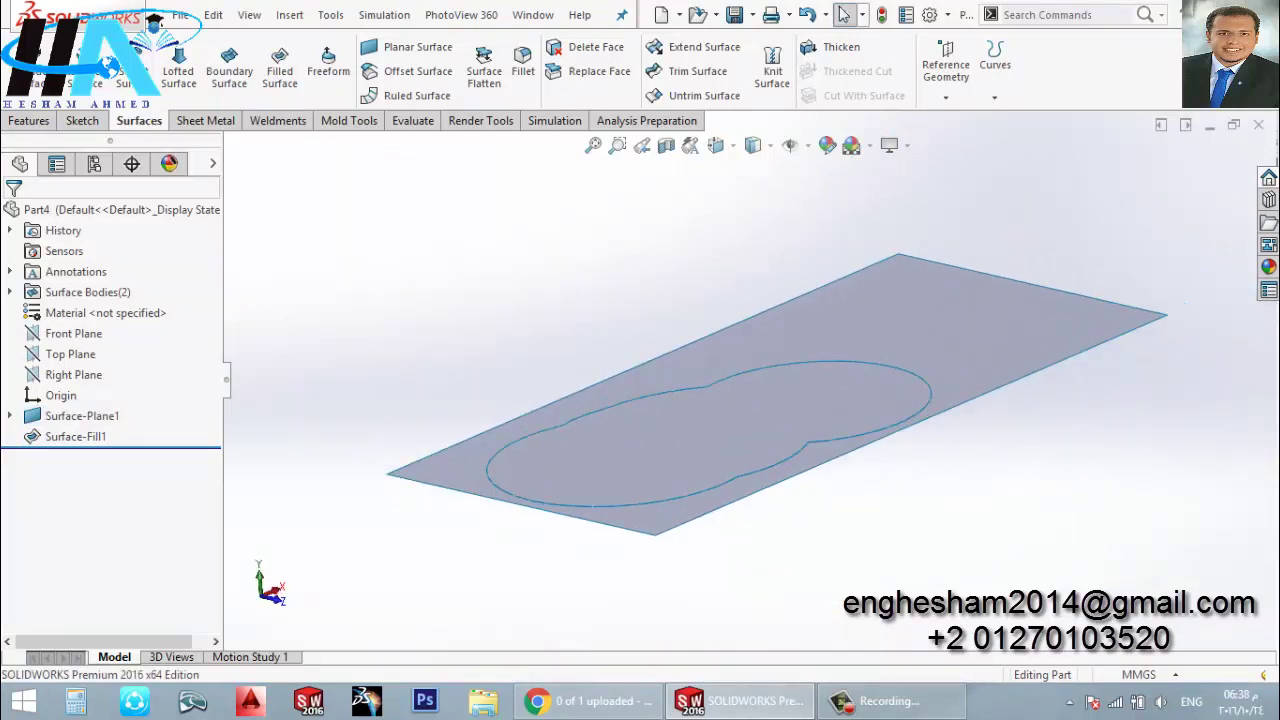
click(1261, 124)
Discard the old part unsaved and start a Top Plane sketch in a new part
click(606, 362)
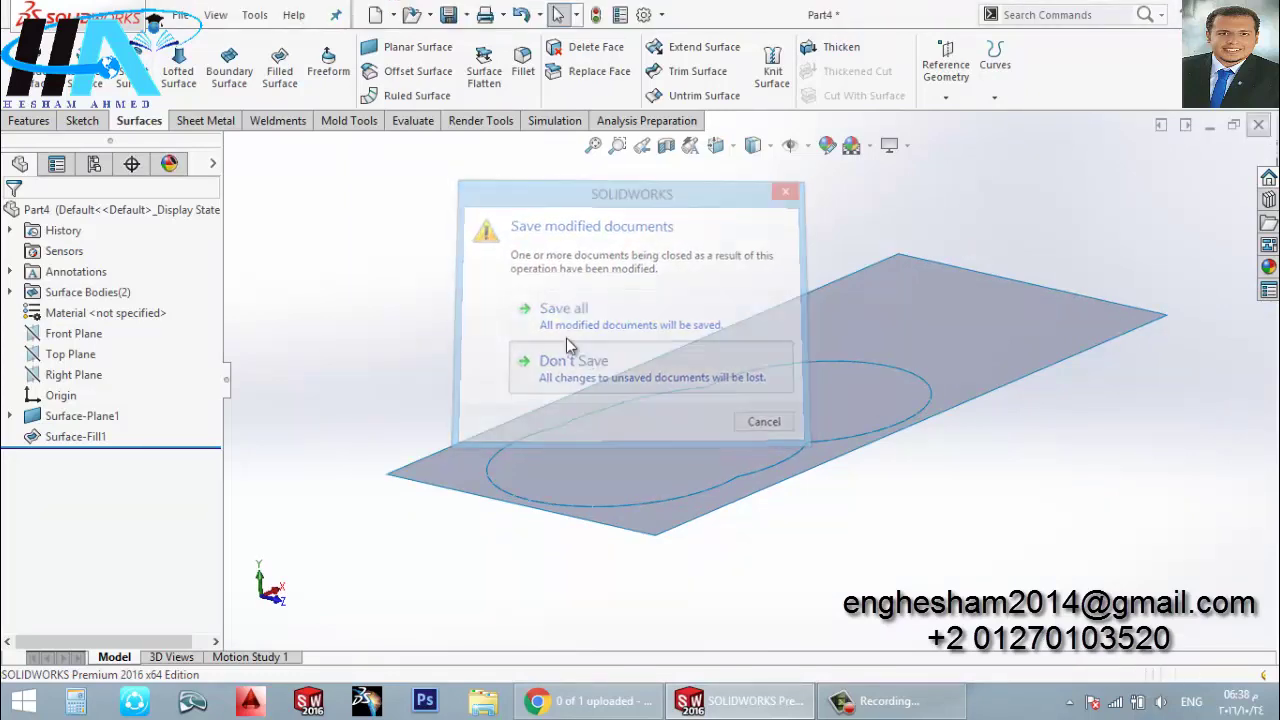
click(376, 15)
double_click(449, 280)
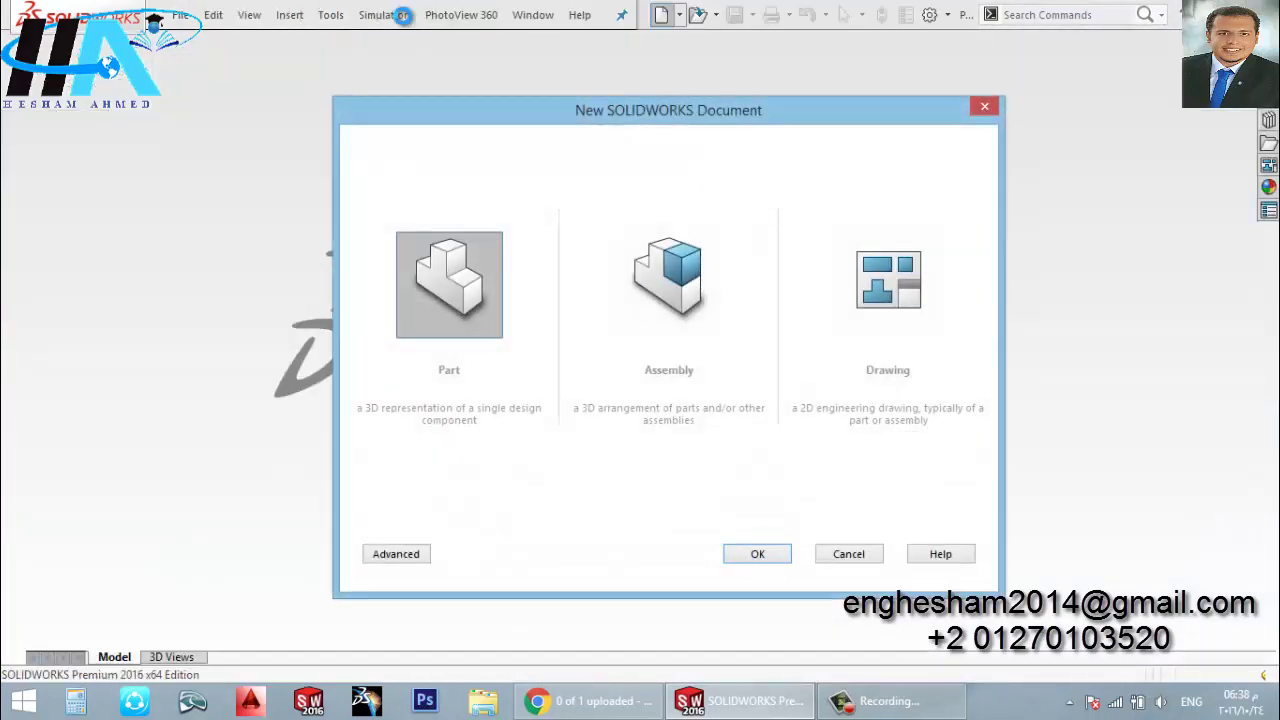
click(38, 334)
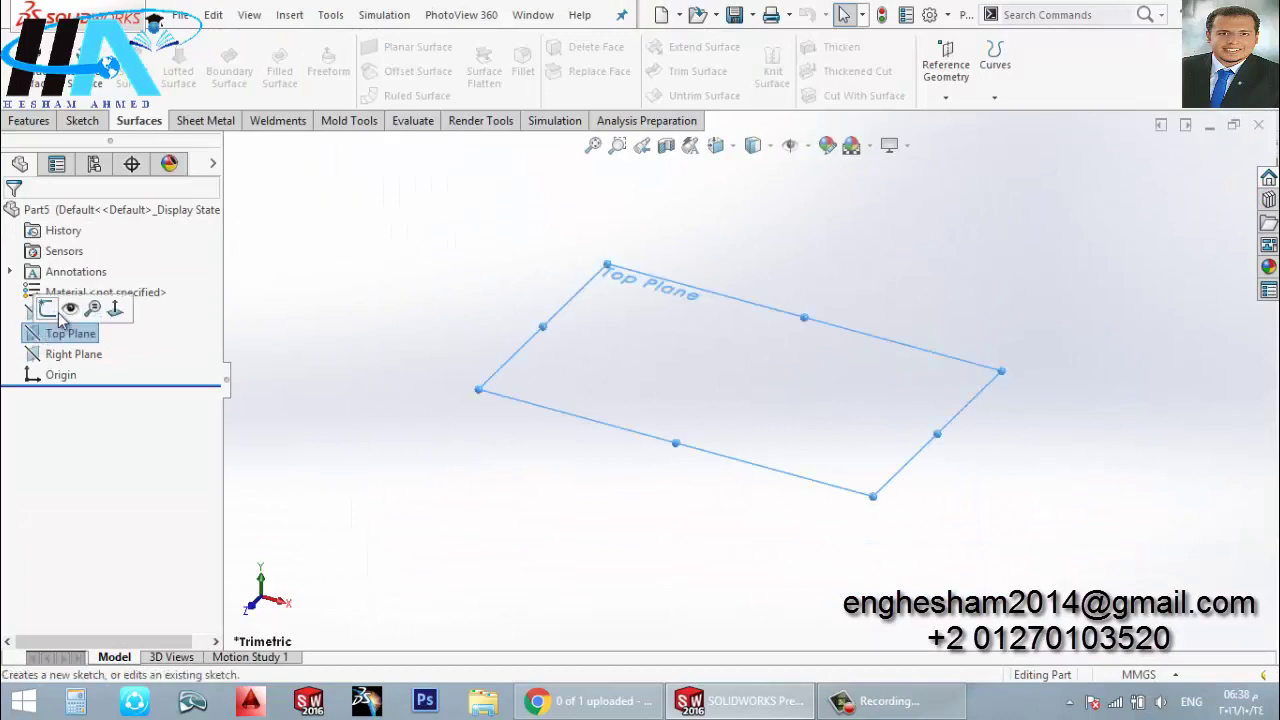
click(50, 303)
Draw an origin-centred circle dimensioned to Ø200, then exit and tilt the view
click(160, 47)
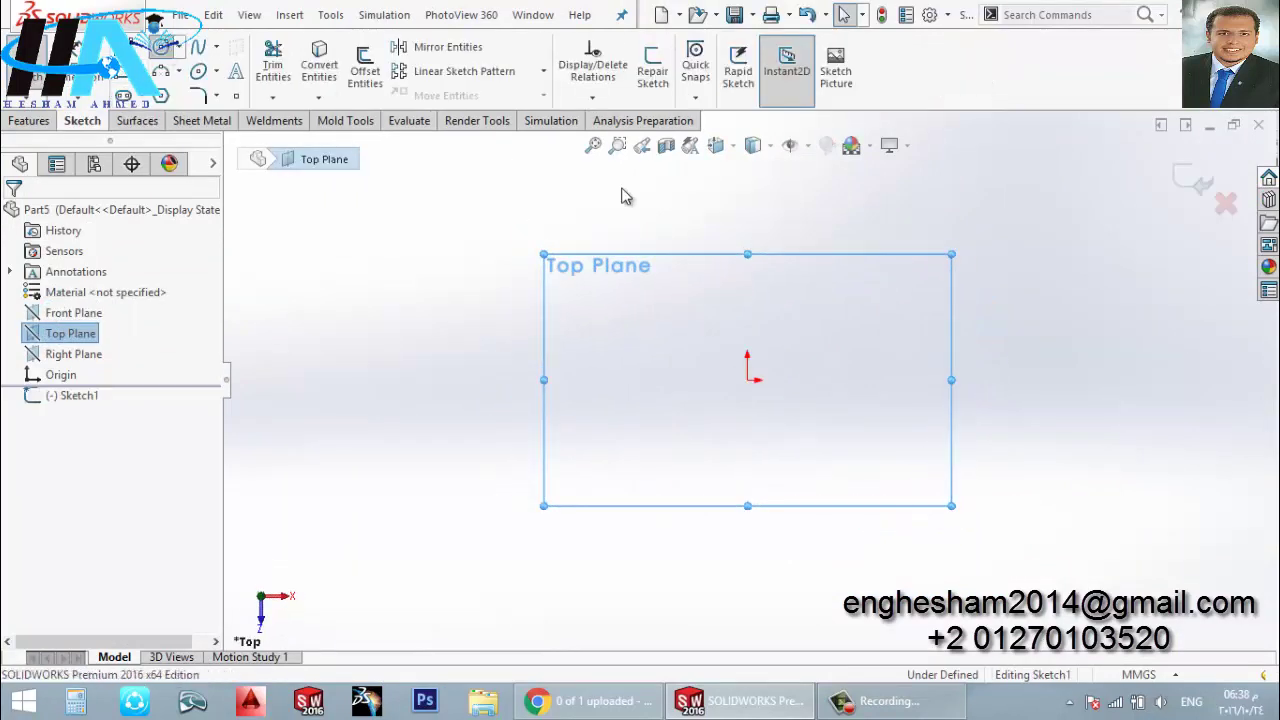
click(752, 380)
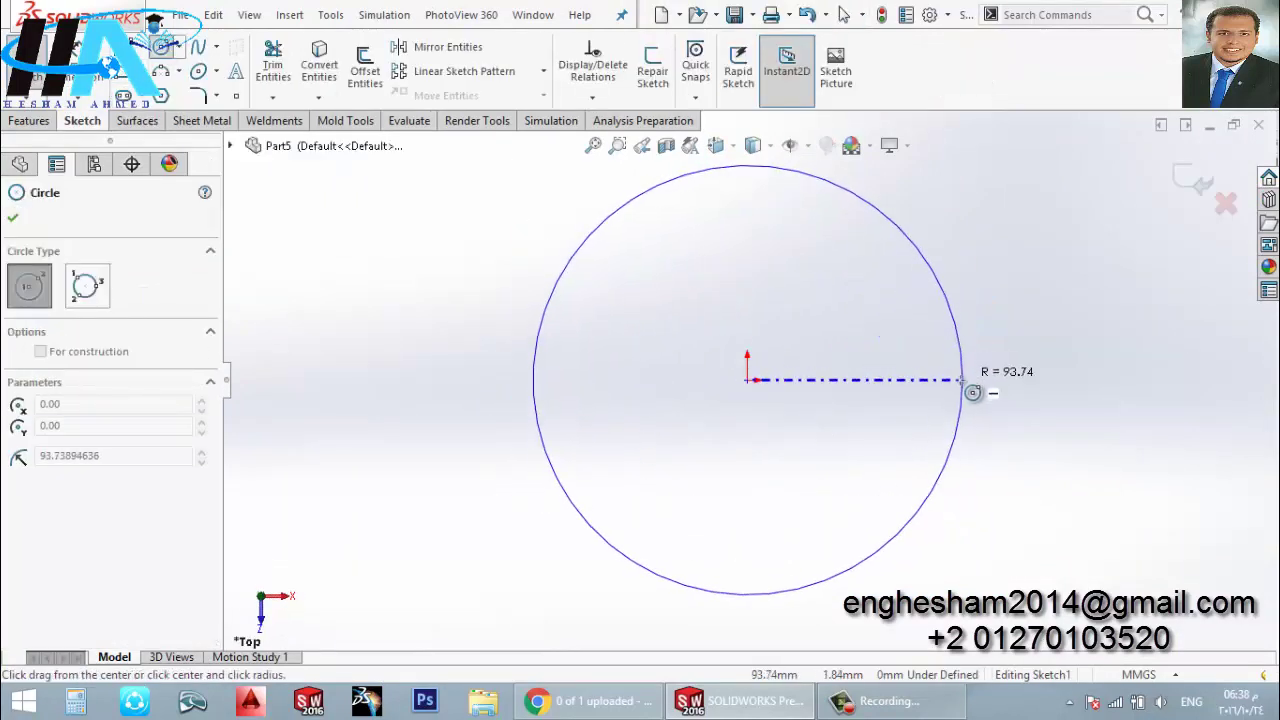
click(958, 379)
key(Escape)
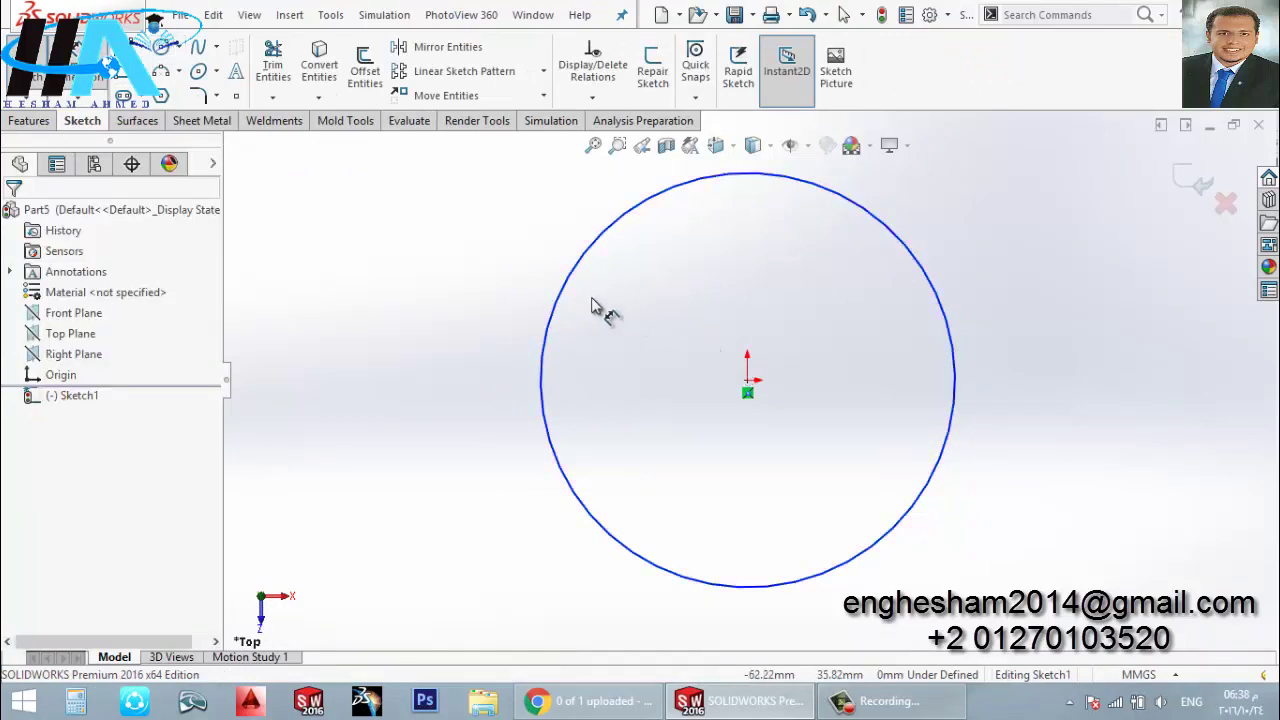
click(557, 300)
click(397, 362)
text(200)
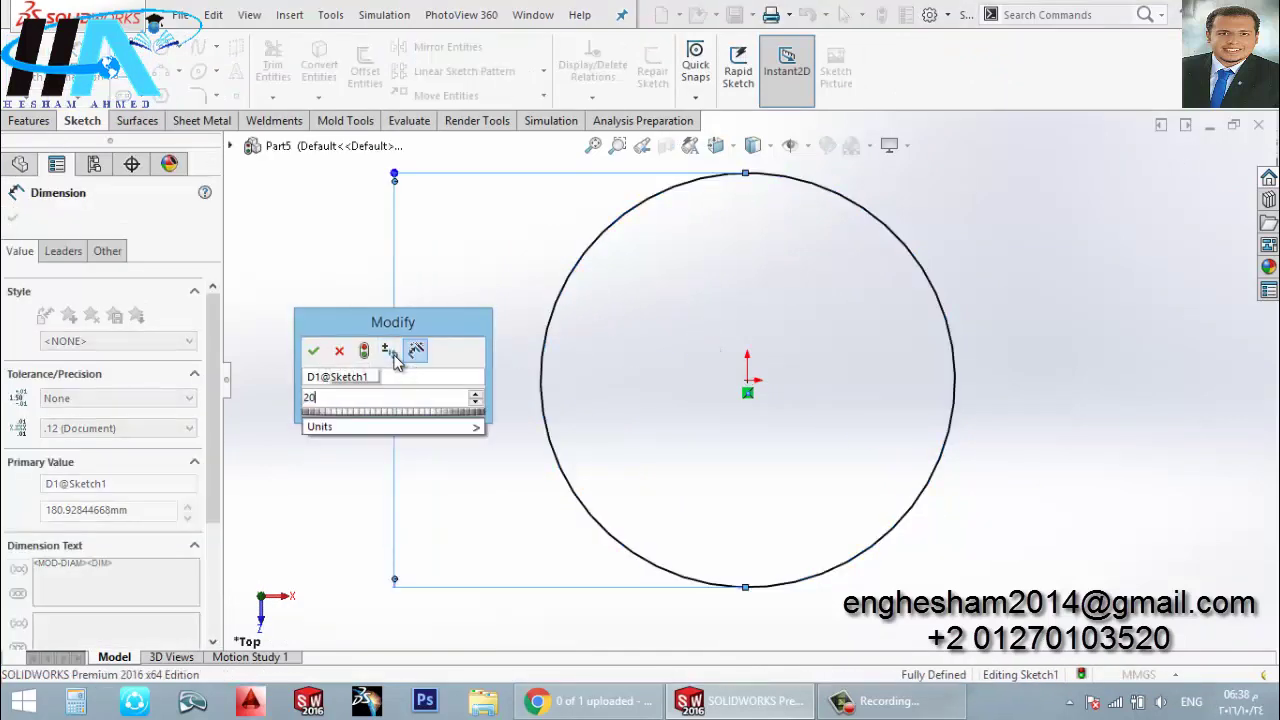
key(Return)
key(Escape)
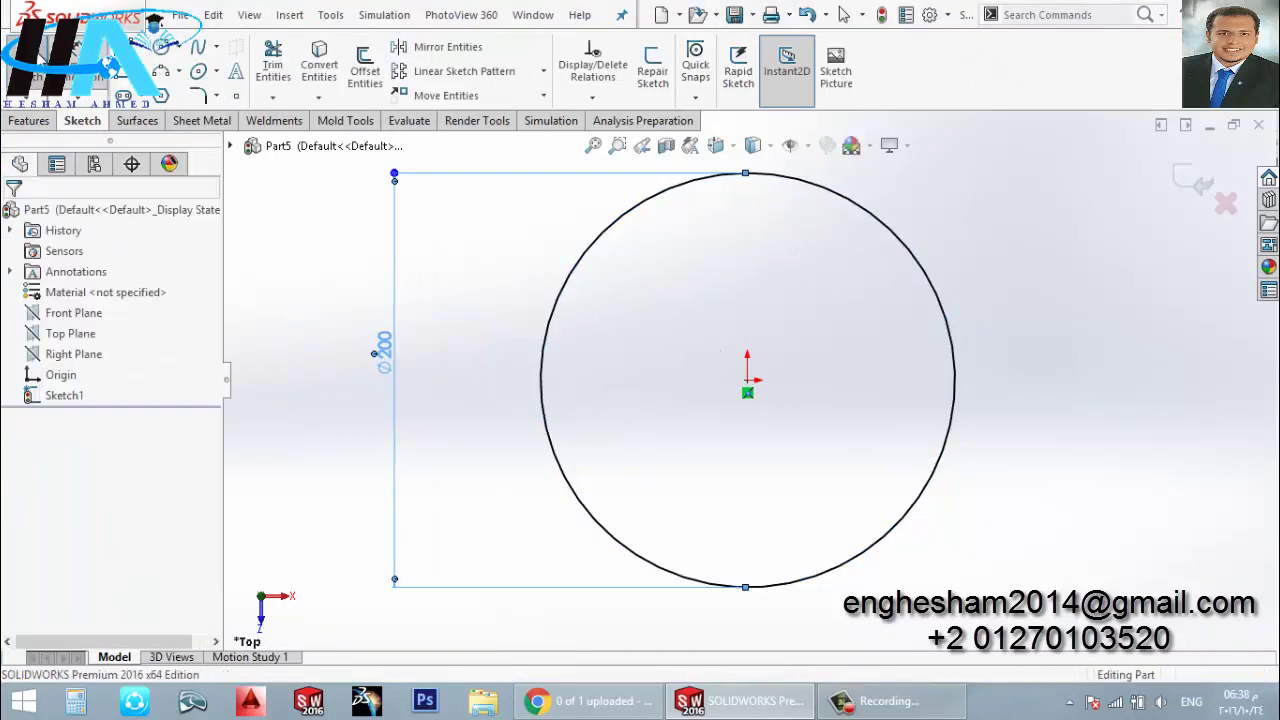
mouse_move(429, 457)
middle_down()
mouse_move(437, 229)
mouse_move(416, 267)
middle_up()
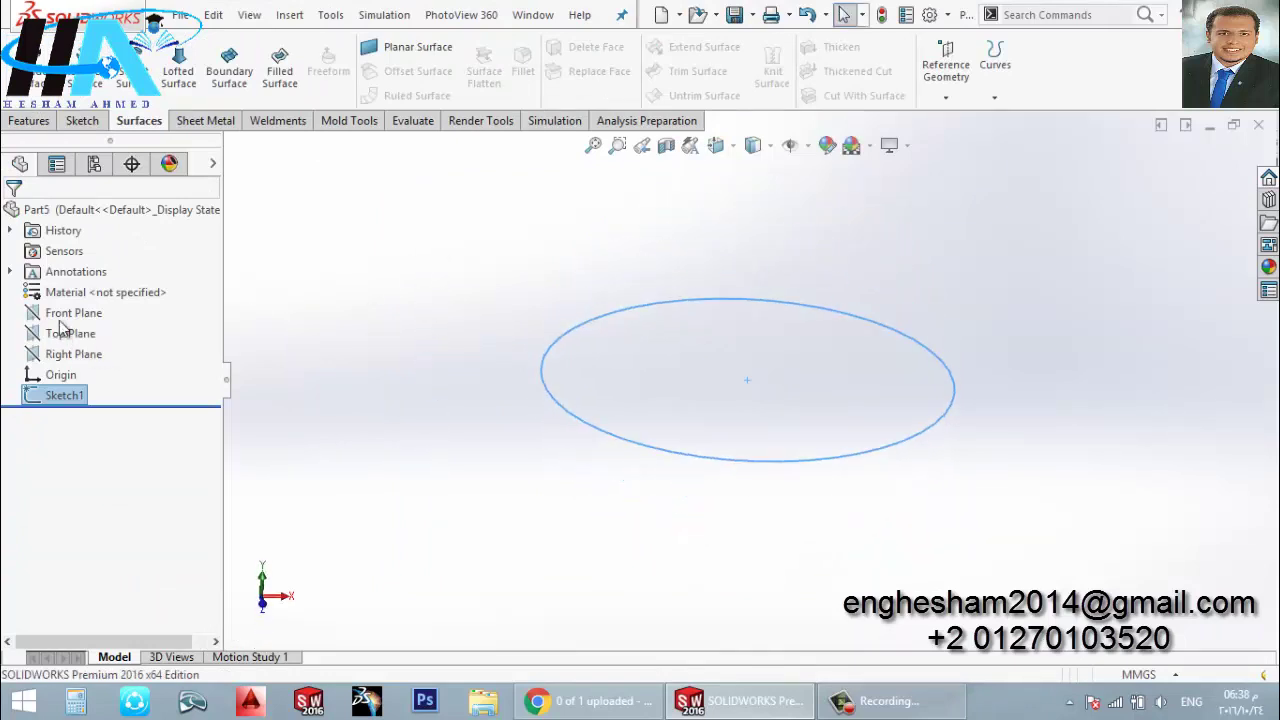
click(70, 313)
Sketch a 3-point arc on the Front Plane spanning the circle's ends and rising above it
click(92, 288)
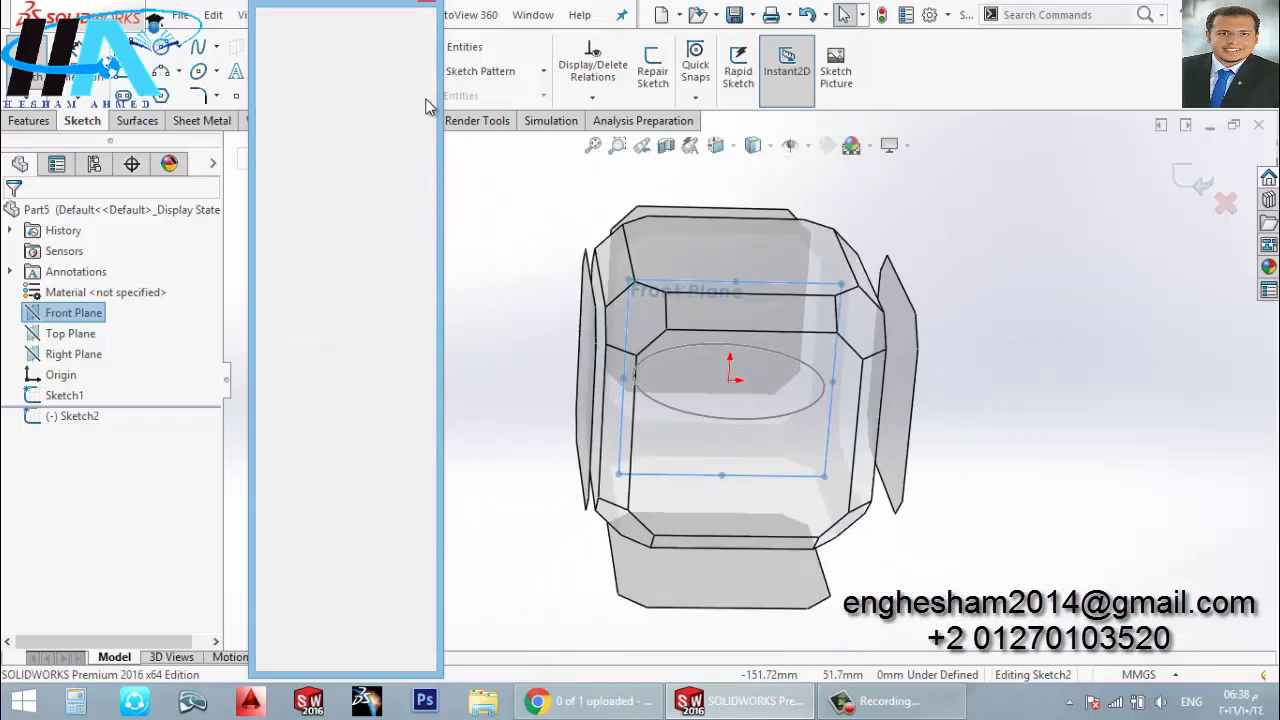
key(l)
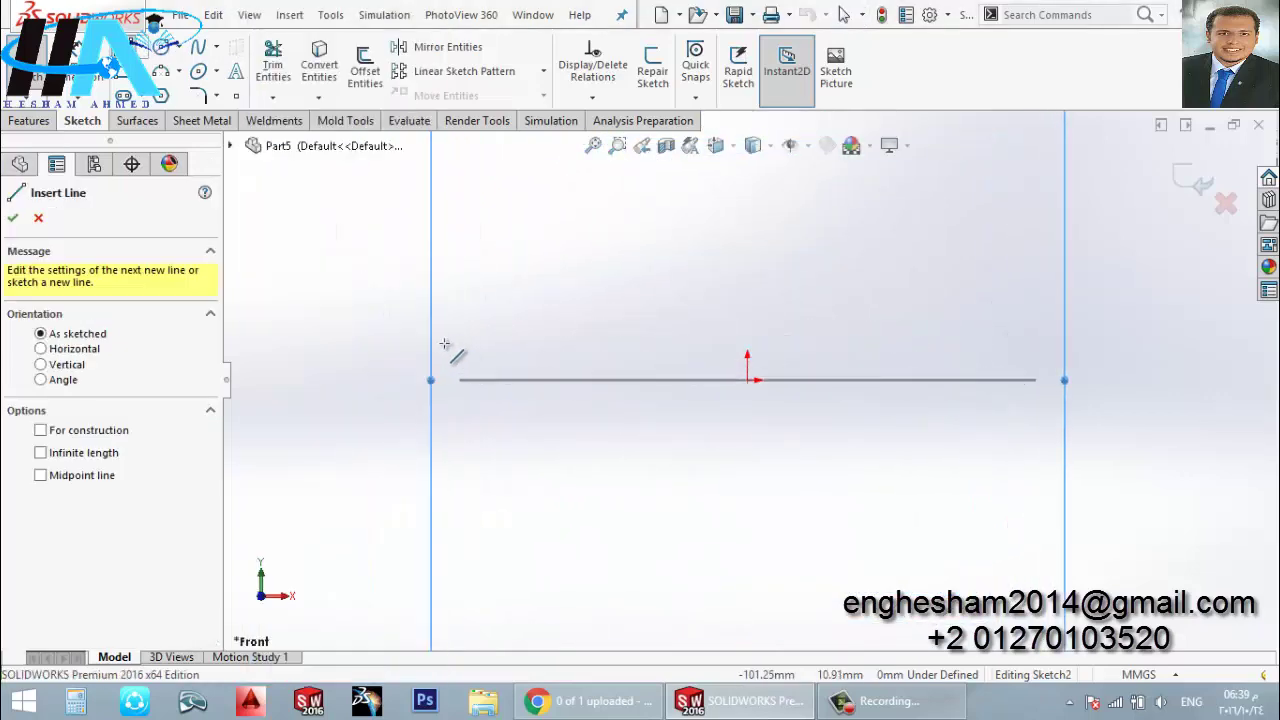
key(a)
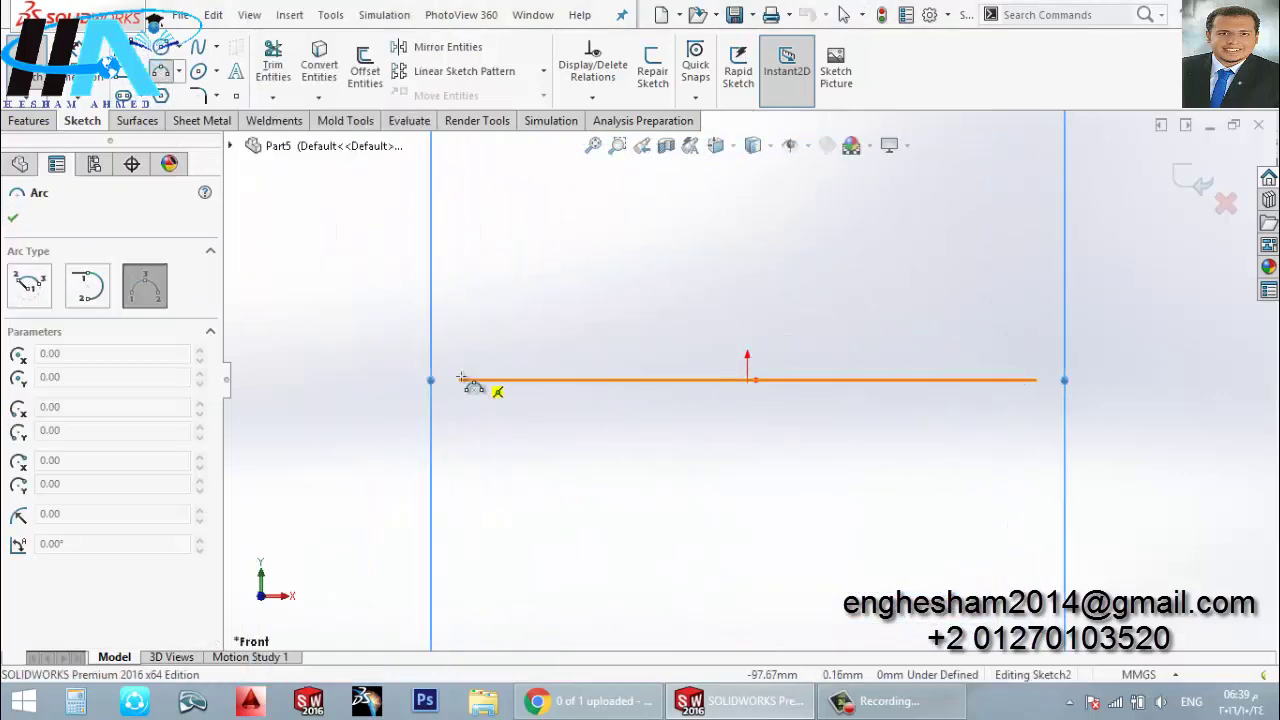
click(461, 379)
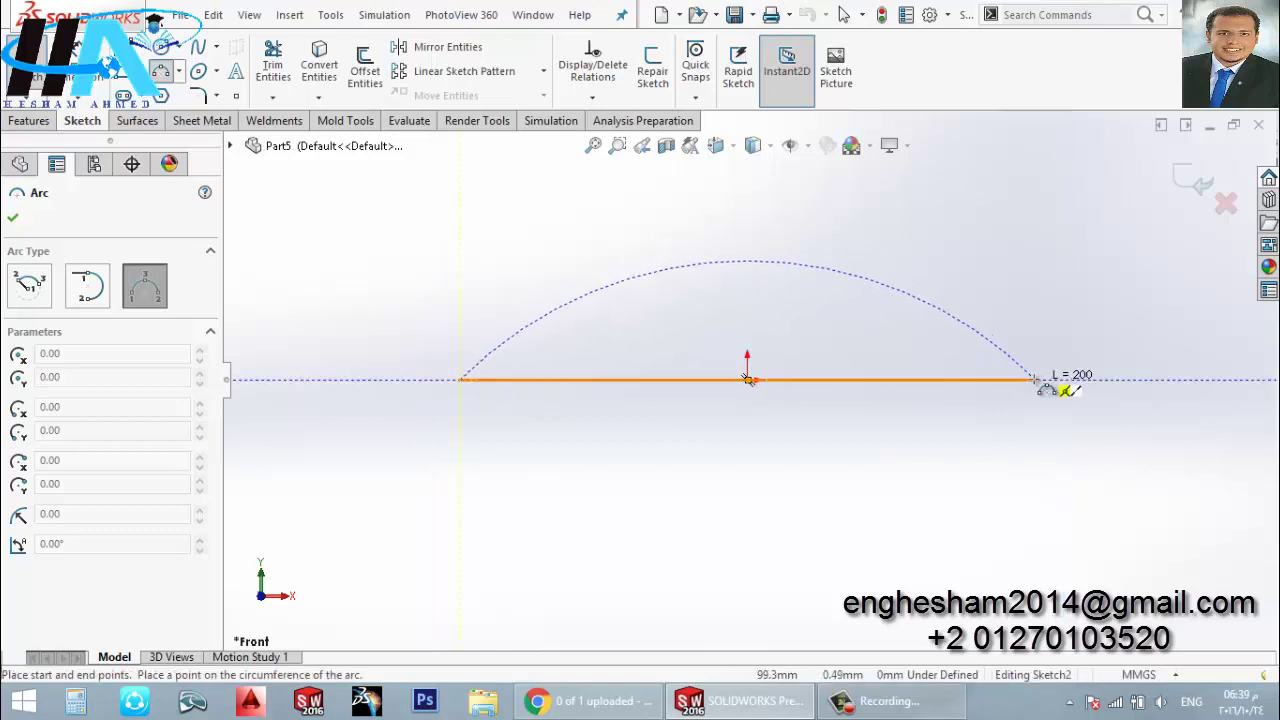
click(1037, 380)
key(z)
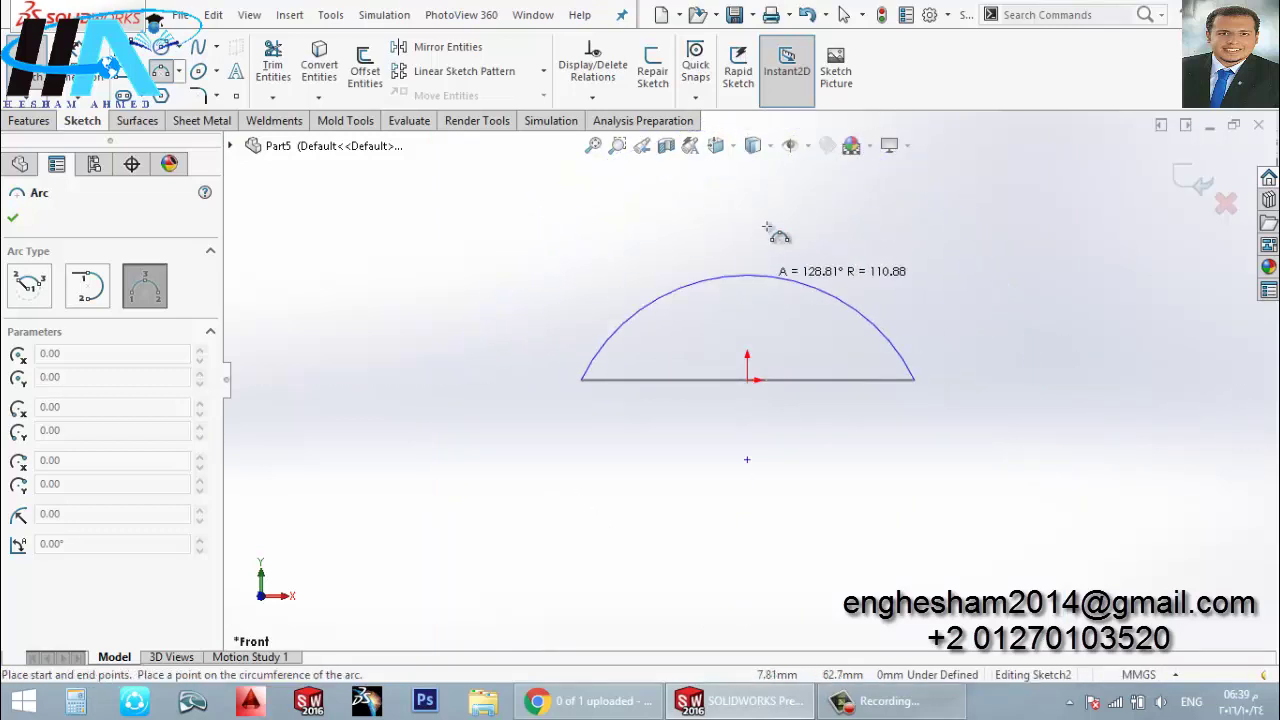
click(748, 193)
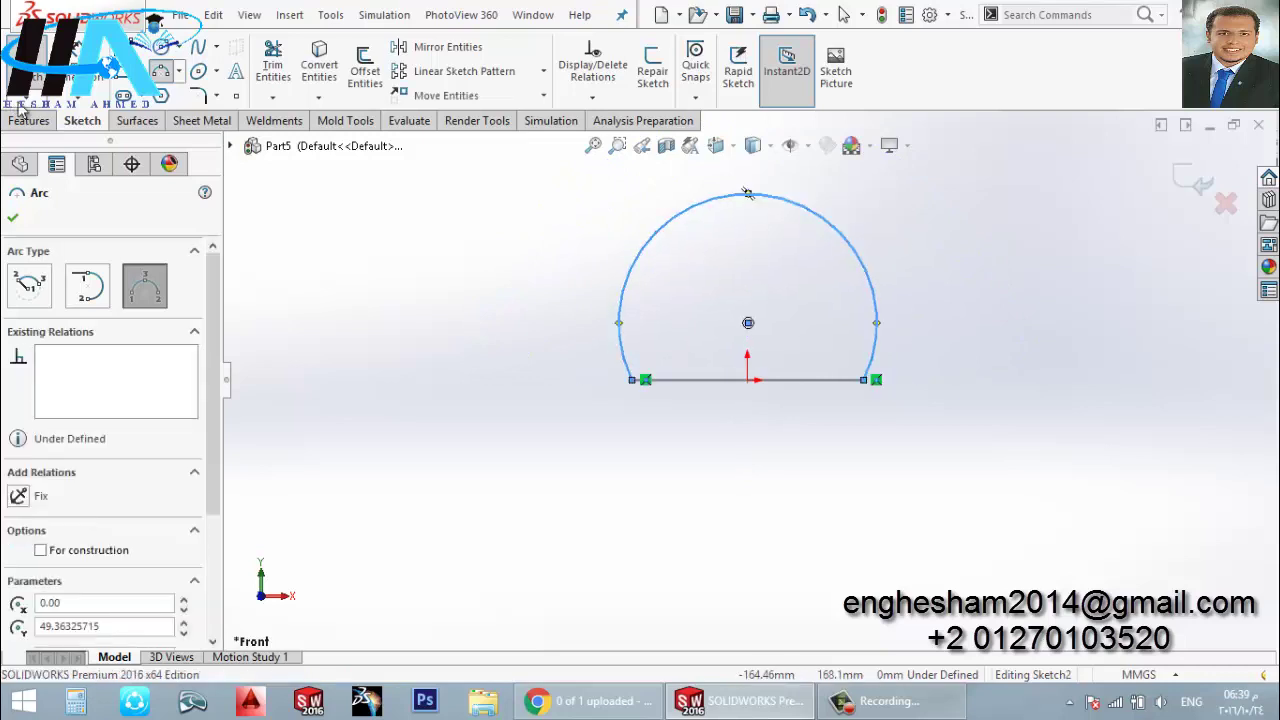
key(ctrl+b)
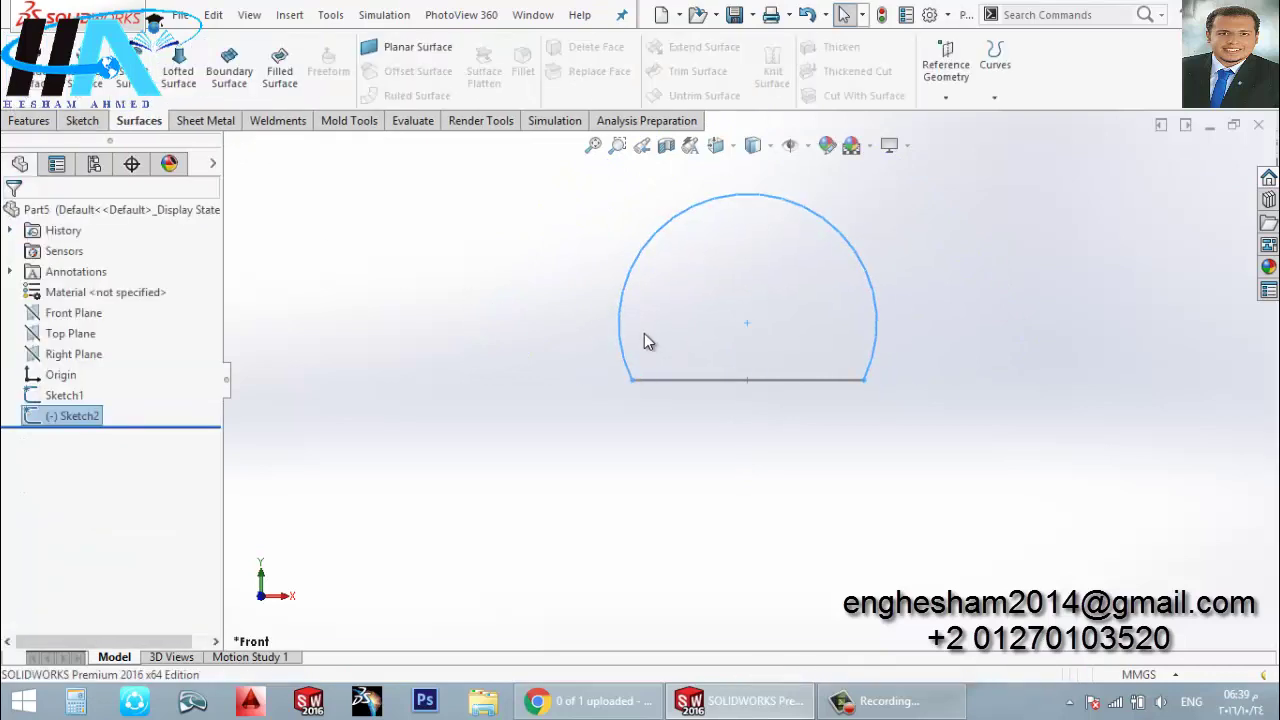
middle_drag(644, 336, 734, 346)
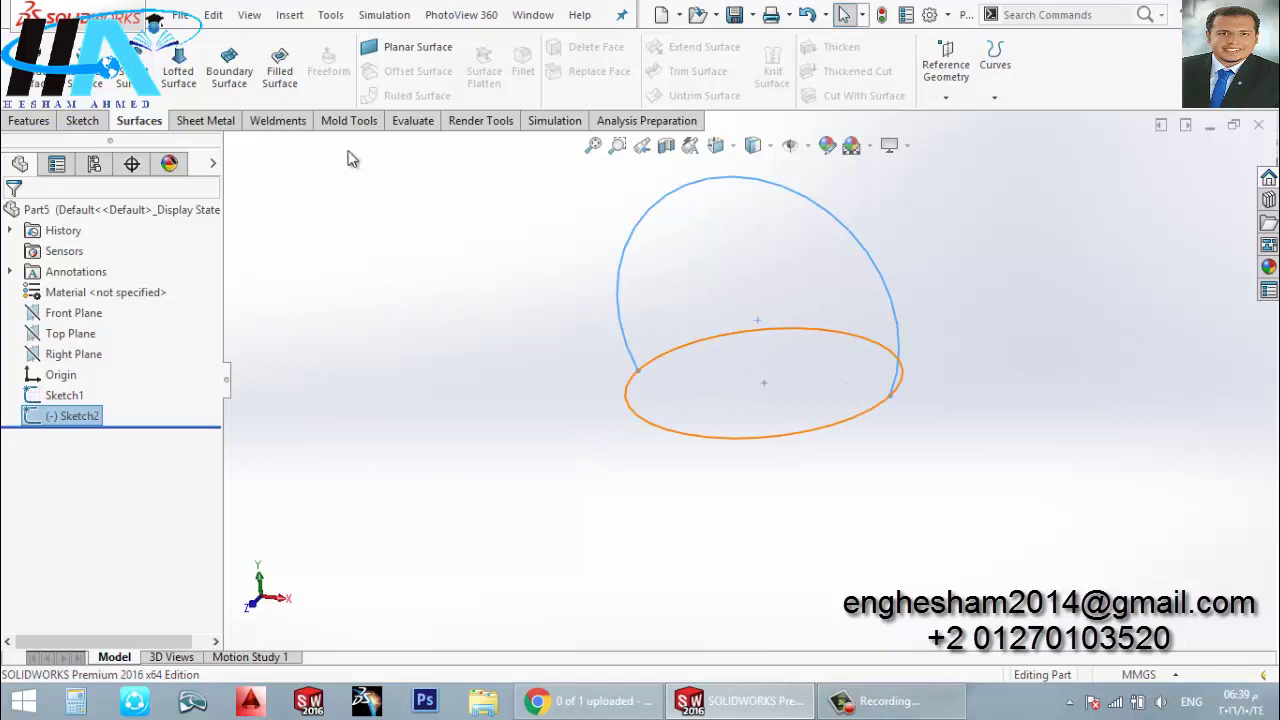
Set up a Fill Surface with the Sketch1 circle as boundary and Sketch2 arc as constraint curve
click(280, 65)
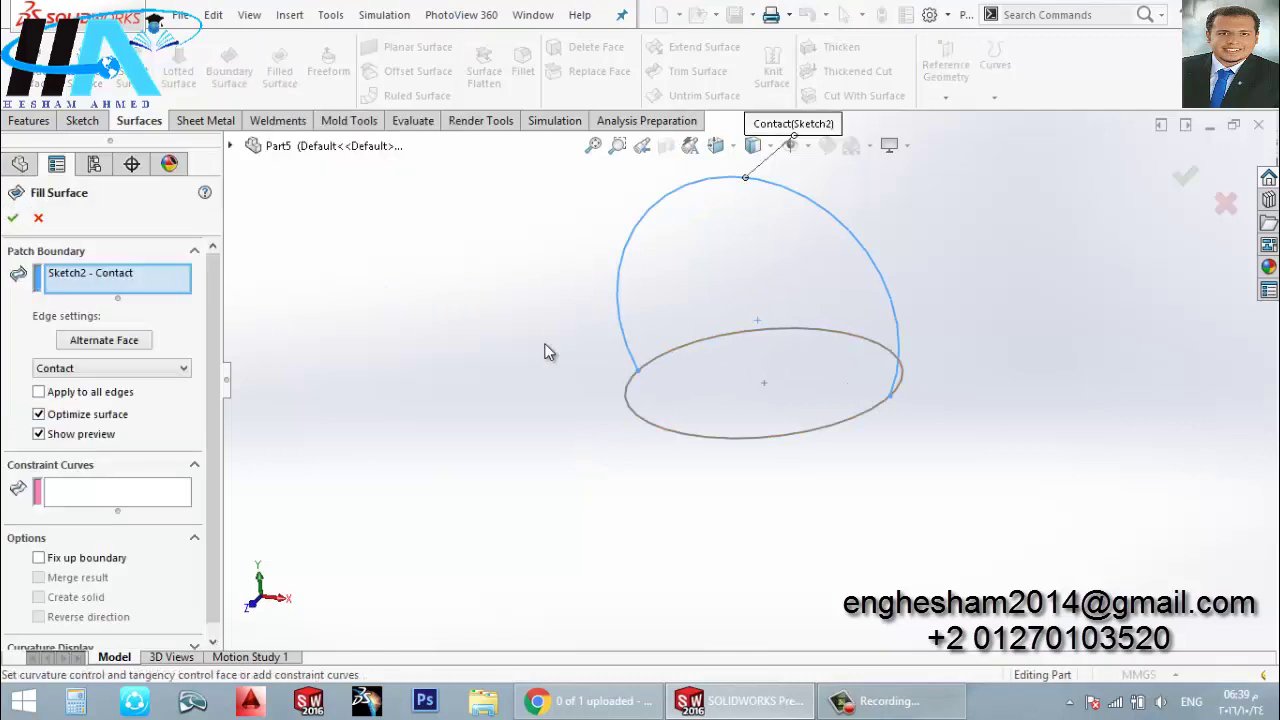
right_click(113, 275)
click(160, 309)
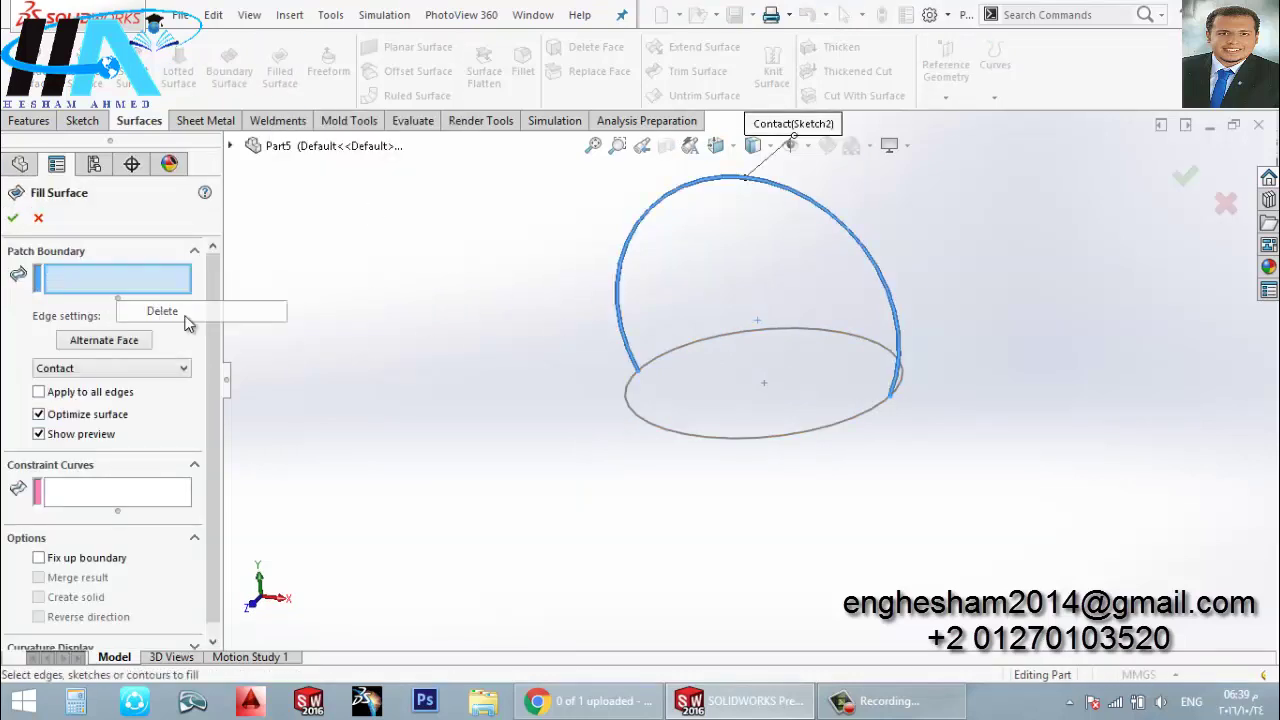
click(743, 438)
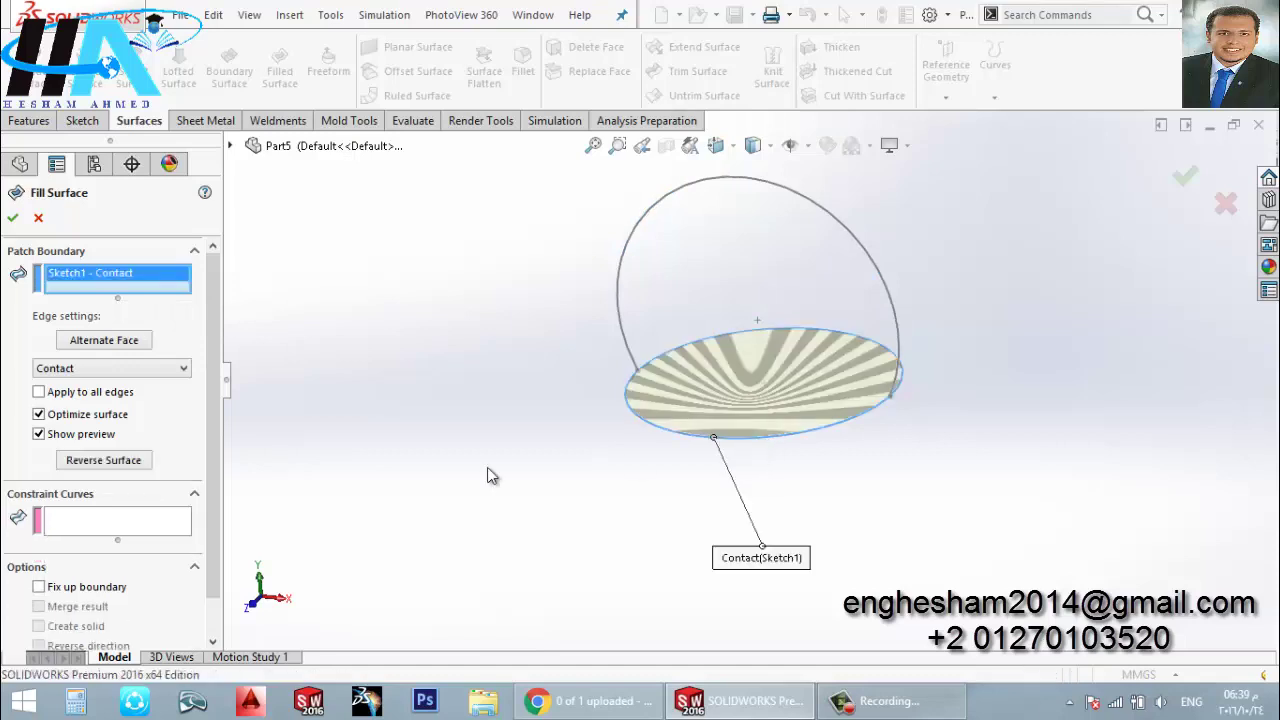
click(55, 527)
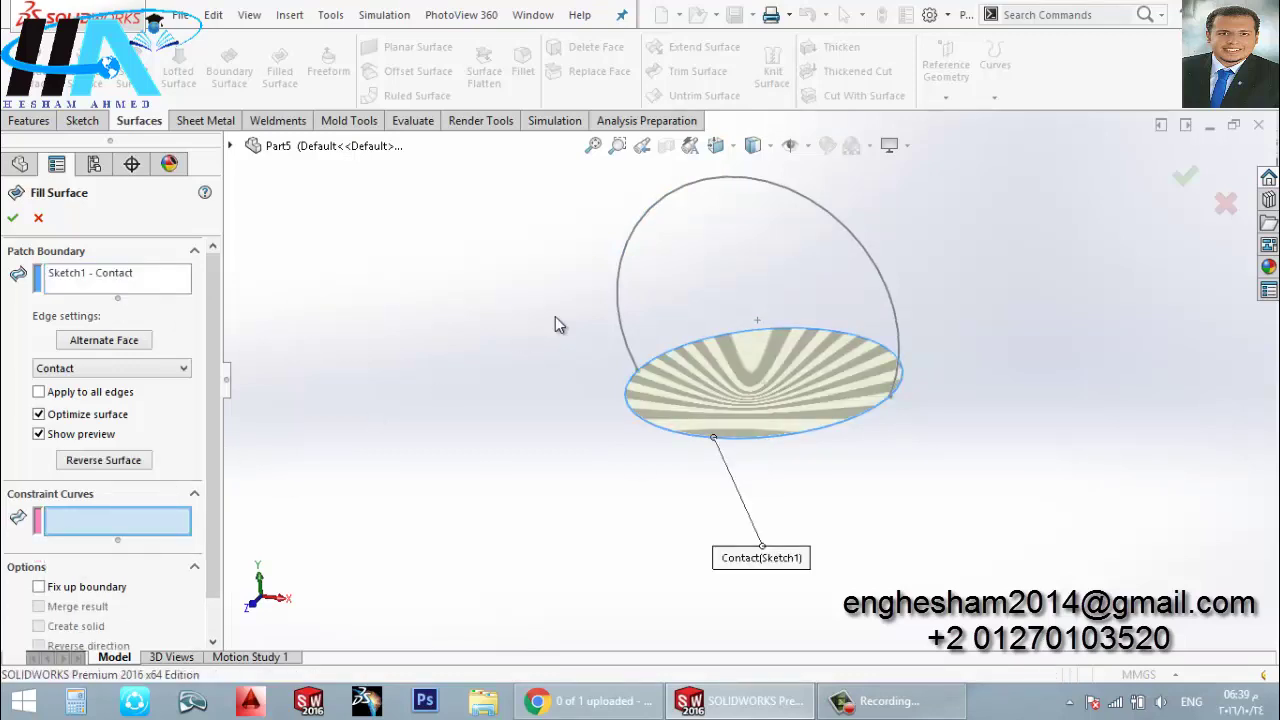
click(621, 286)
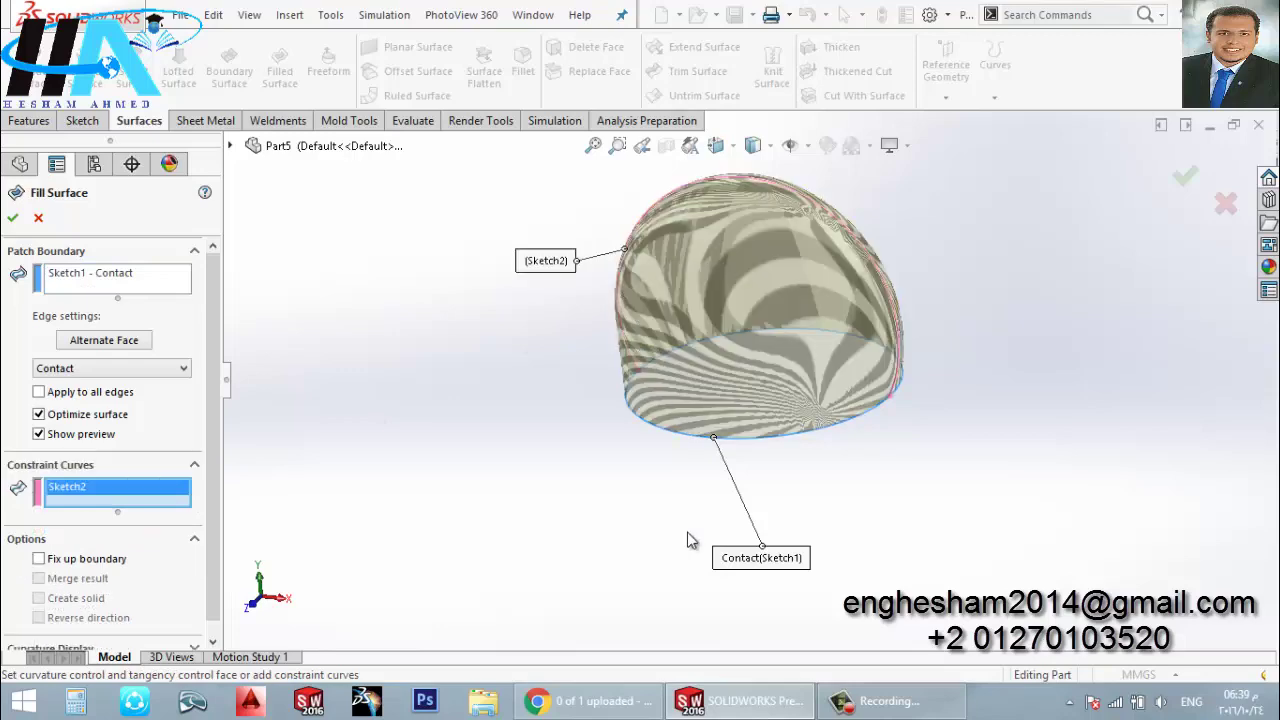
mouse_move(687, 540)
middle_down()
mouse_move(586, 363)
mouse_move(500, 294)
mouse_move(466, 351)
middle_up()
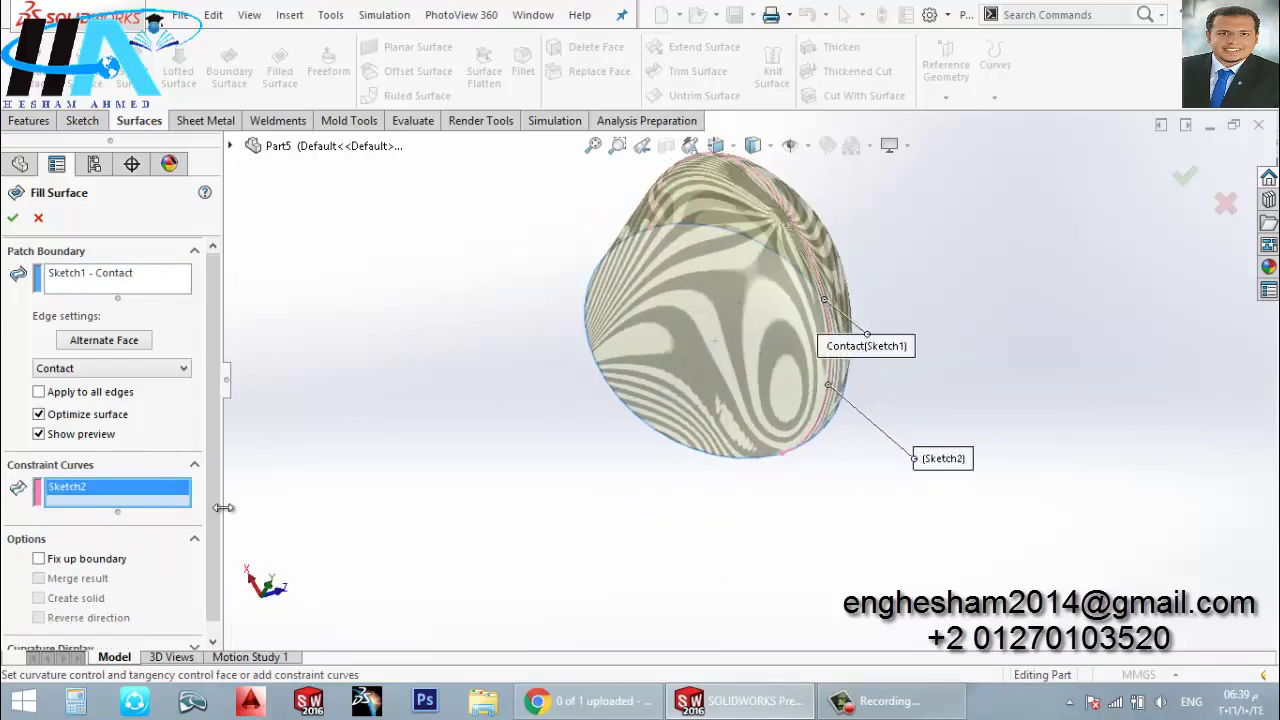
scroll(211, 564, down, 1)
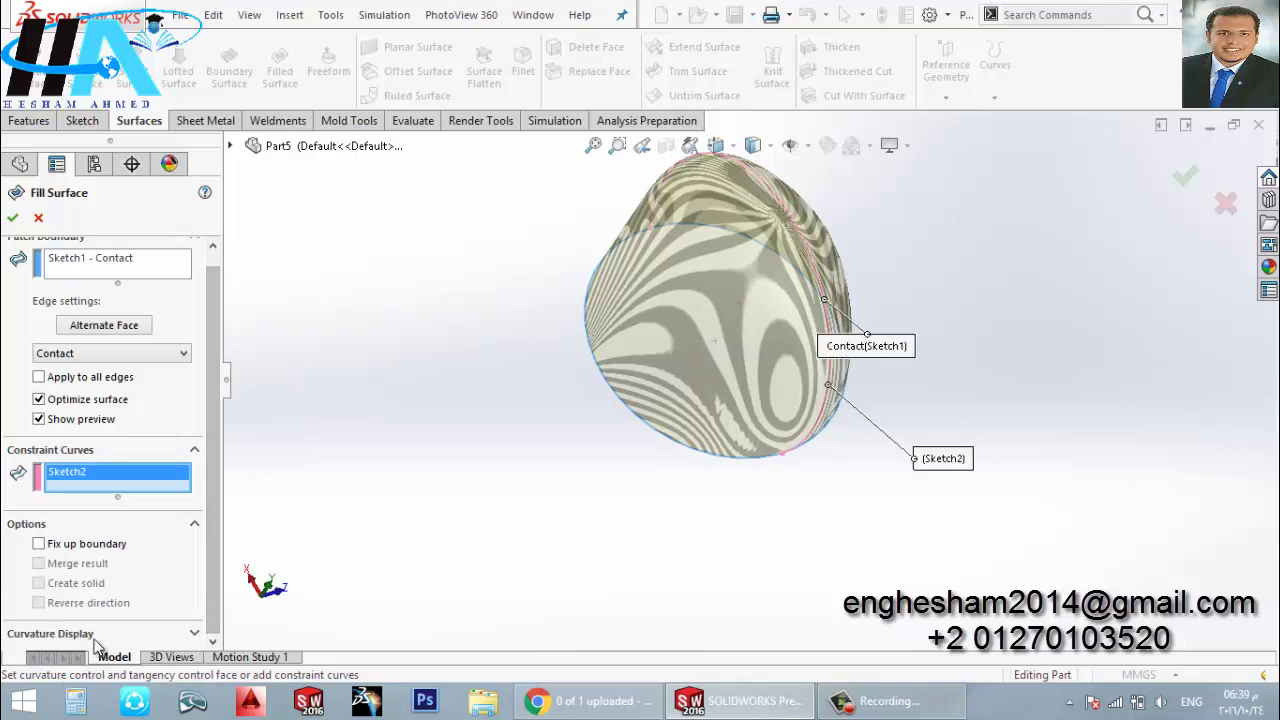
scroll(97, 643, down, 3)
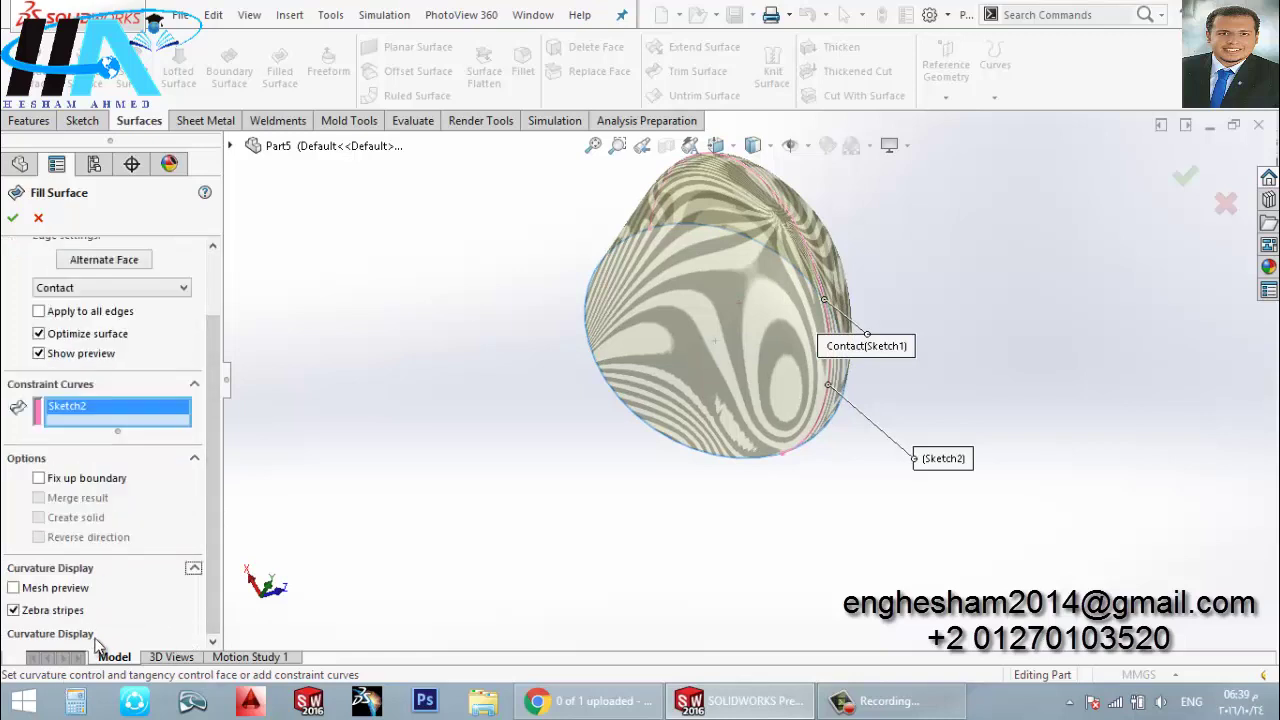
click(13, 588)
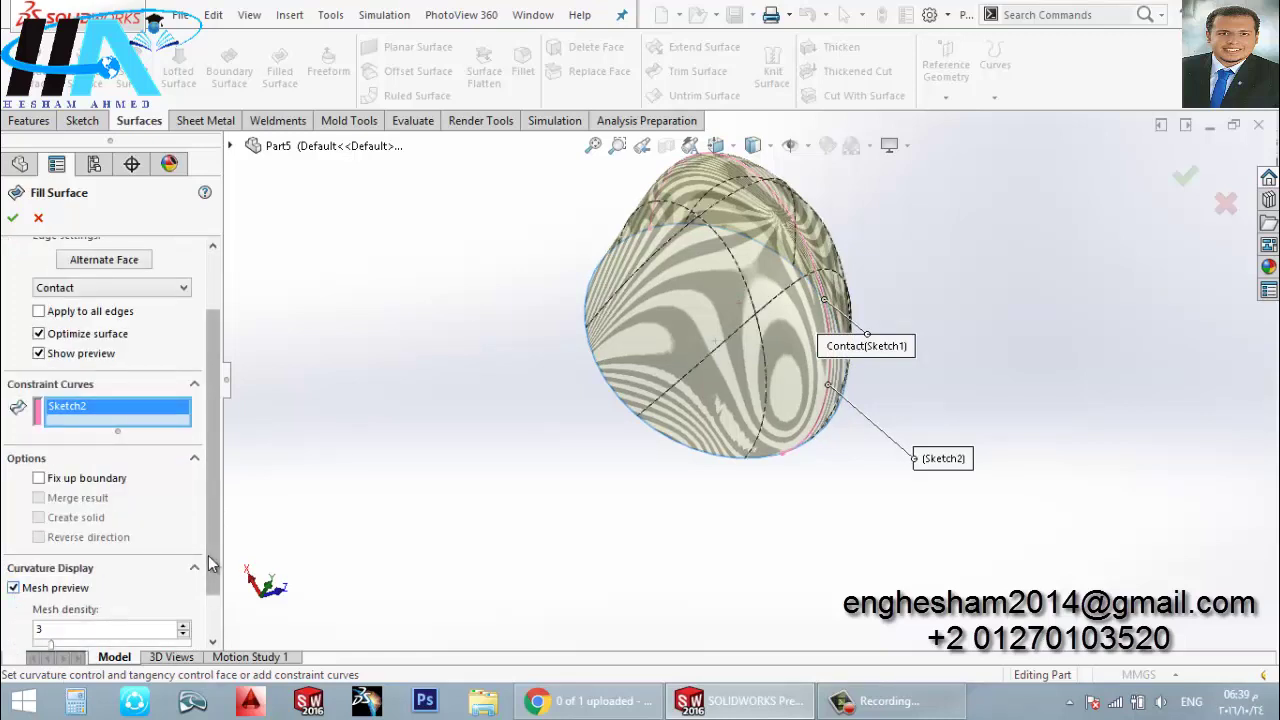
scroll(214, 600, down, 2)
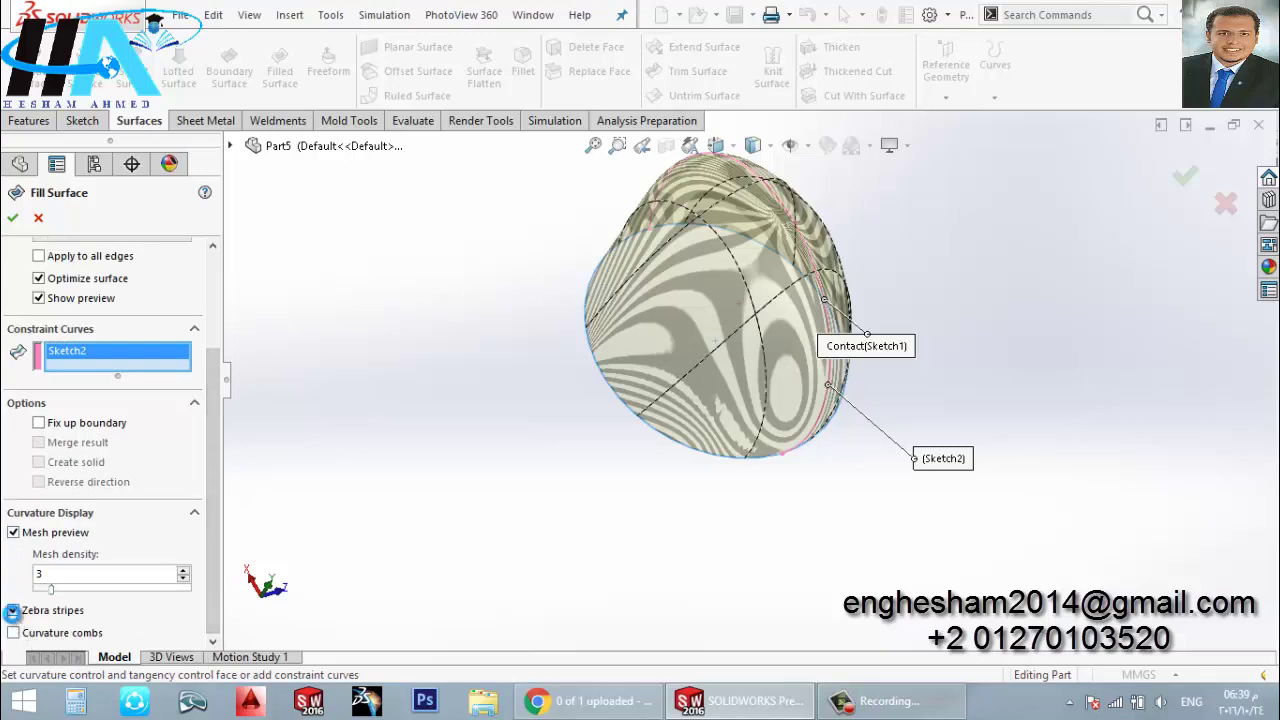
click(12, 611)
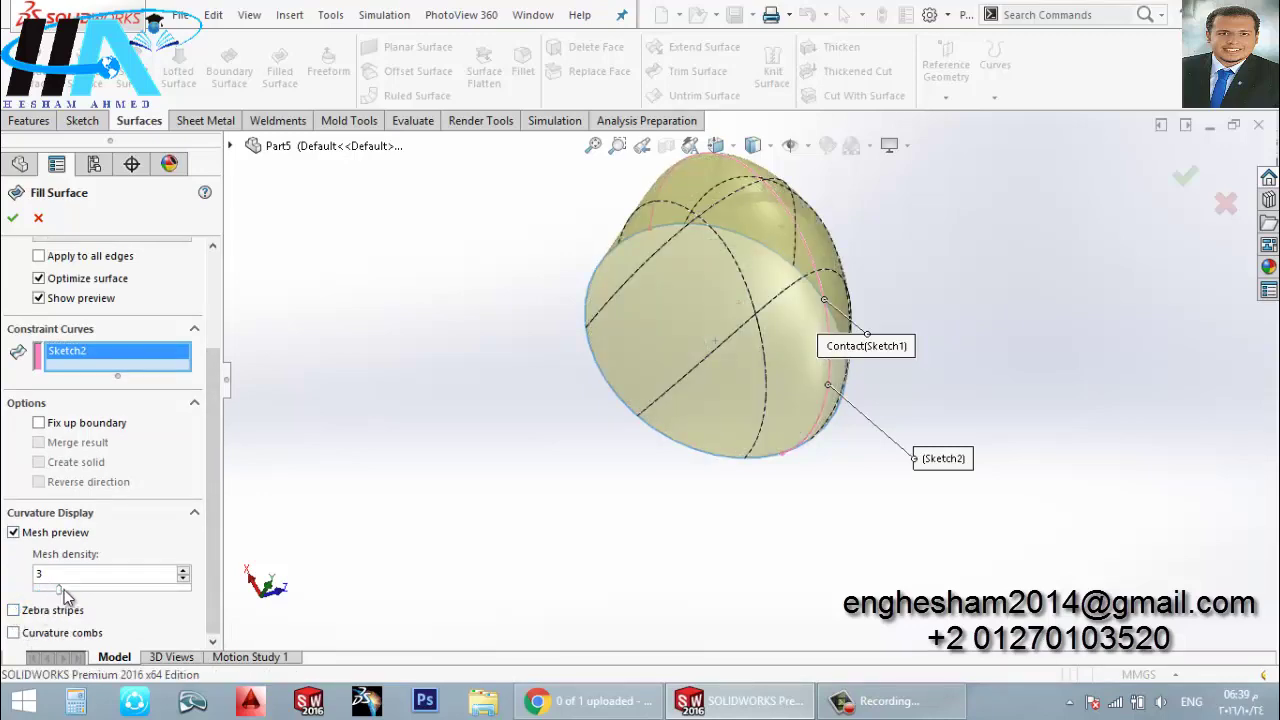
drag(64, 589, 258, 614)
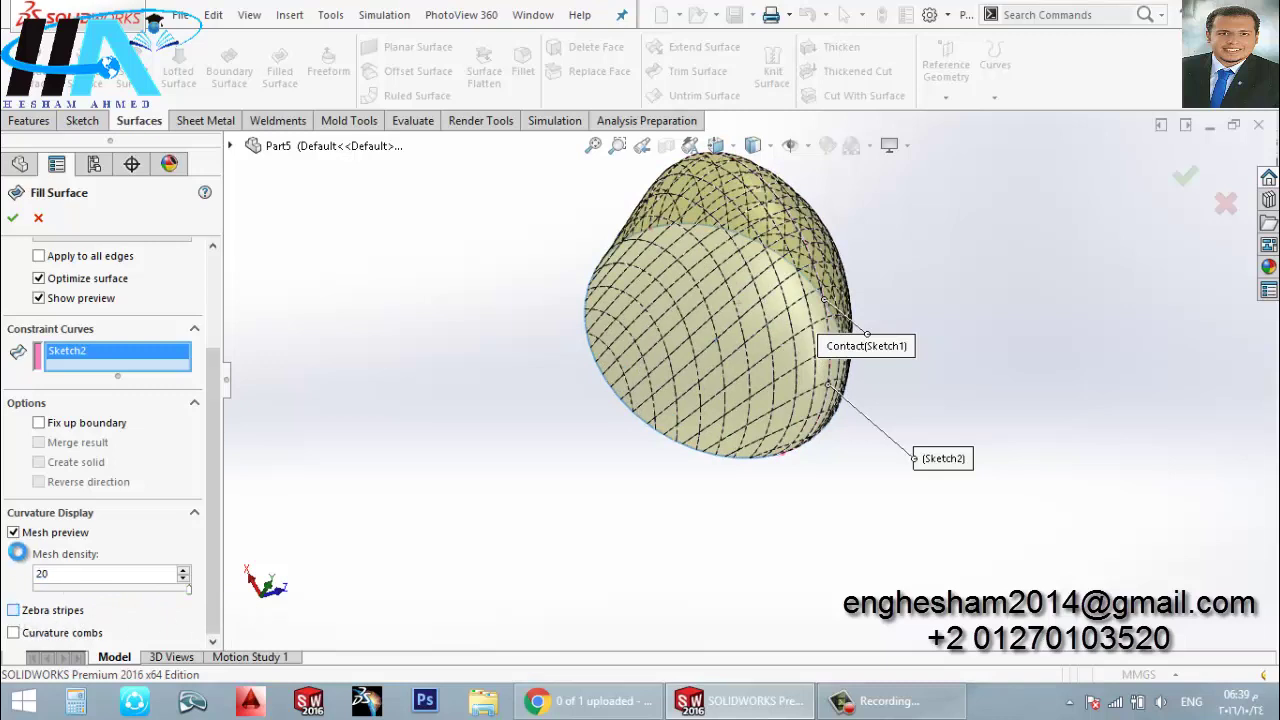
click(13, 610)
click(13, 532)
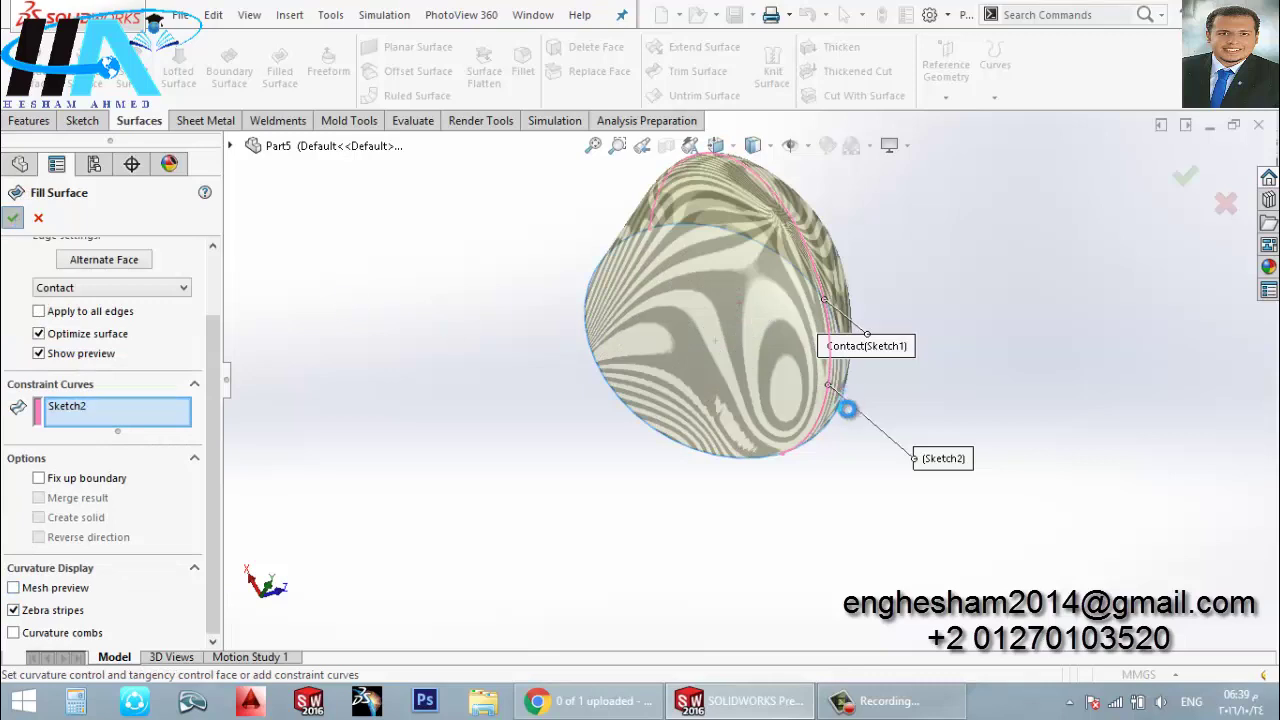
key(Return)
Orbit around the finished dome surface and select it to inspect its open base
mouse_move(808, 459)
middle_down()
mouse_move(767, 131)
mouse_move(826, 334)
mouse_move(837, 254)
mouse_move(774, 346)
mouse_move(928, 523)
mouse_move(688, 306)
mouse_move(438, 226)
middle_up()
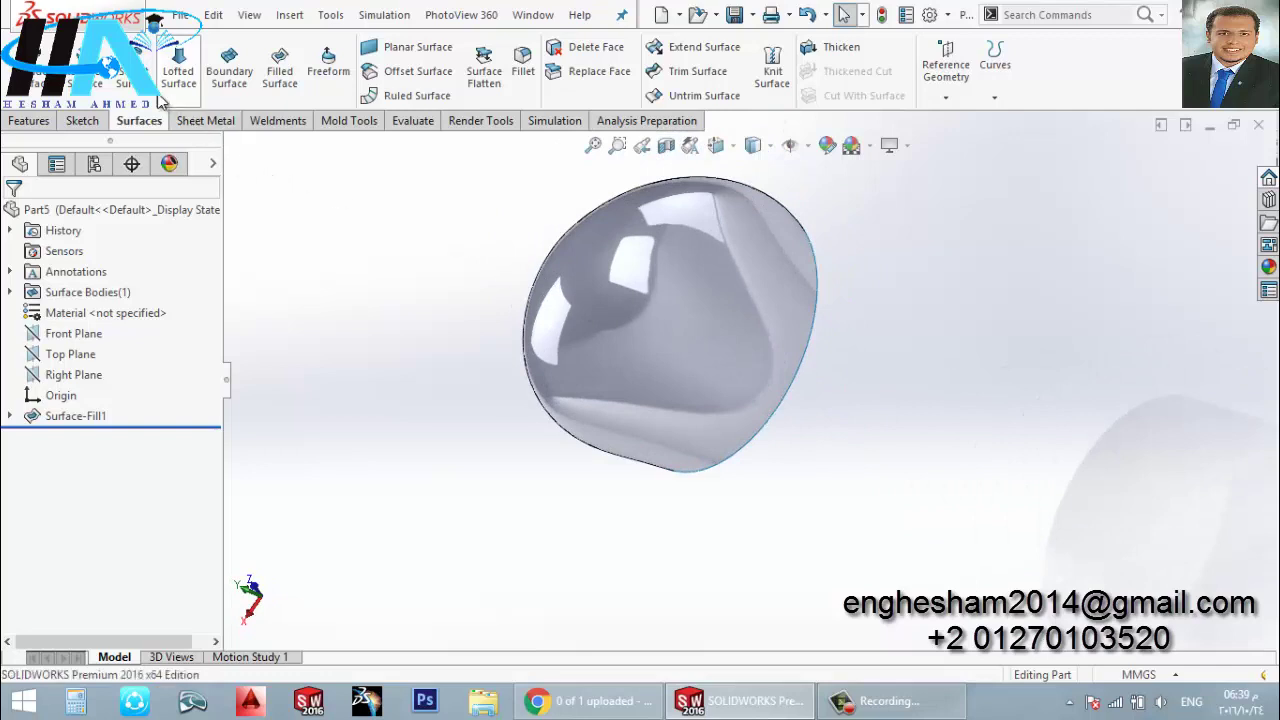
mouse_move(608, 357)
middle_down()
mouse_move(552, 315)
mouse_move(506, 451)
mouse_move(271, 123)
middle_up()
mouse_move(447, 165)
middle_down()
mouse_move(508, 414)
mouse_move(486, 520)
mouse_move(371, 506)
mouse_move(337, 485)
mouse_move(514, 277)
mouse_move(564, 291)
middle_up()
scroll(488, 314, down, 2)
click(665, 324)
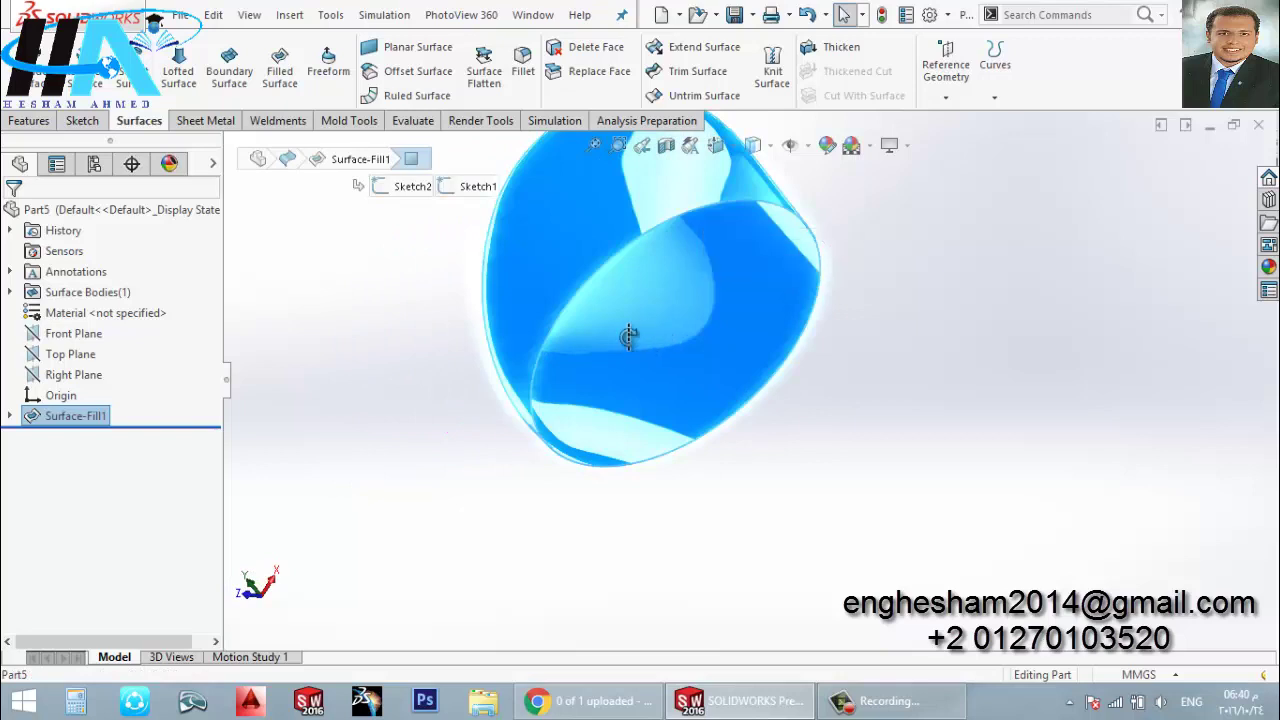
mouse_move(629, 337)
middle_down()
mouse_move(569, 240)
mouse_move(529, 252)
mouse_move(597, 394)
mouse_move(677, 429)
mouse_move(733, 250)
mouse_move(744, 290)
middle_up()
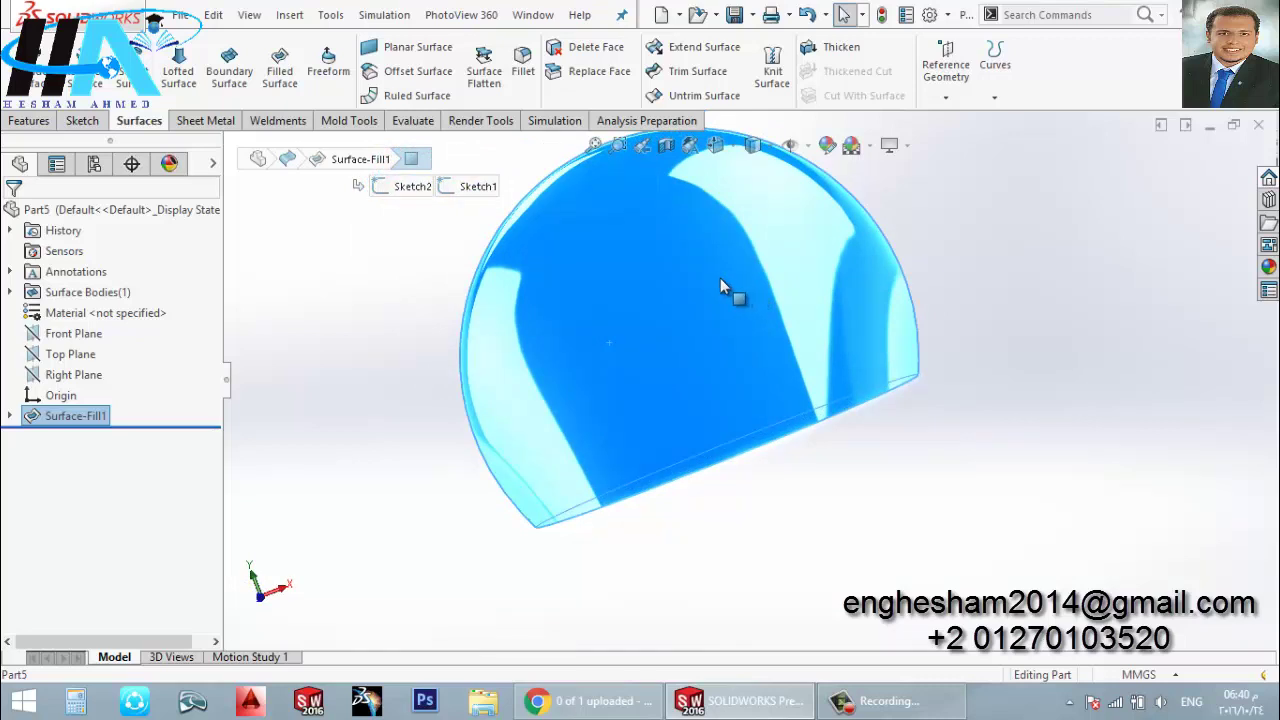